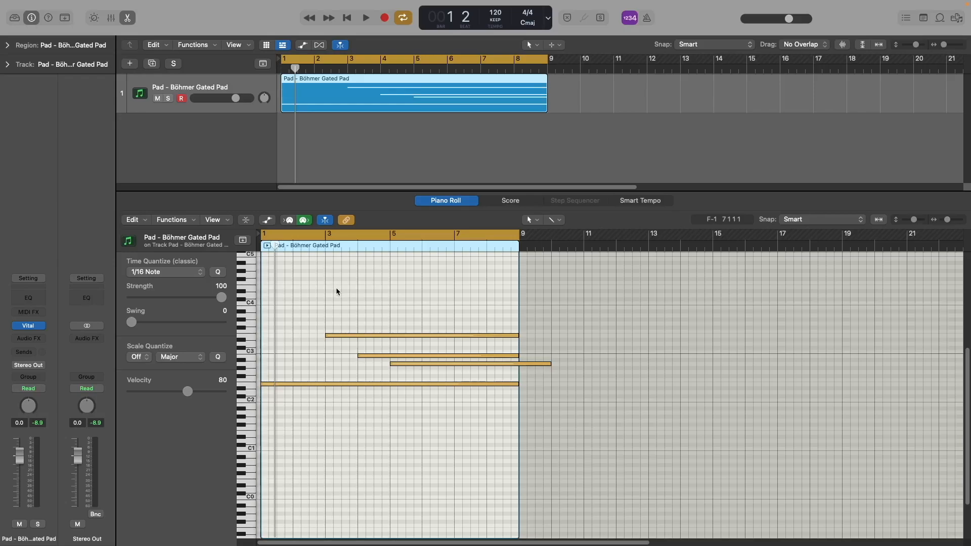
# - Play the finished gated pad and demonstrate raising the Filter 1 cutoff in its Vital synth
pyautogui.click(327, 285)
pyautogui.press('space')
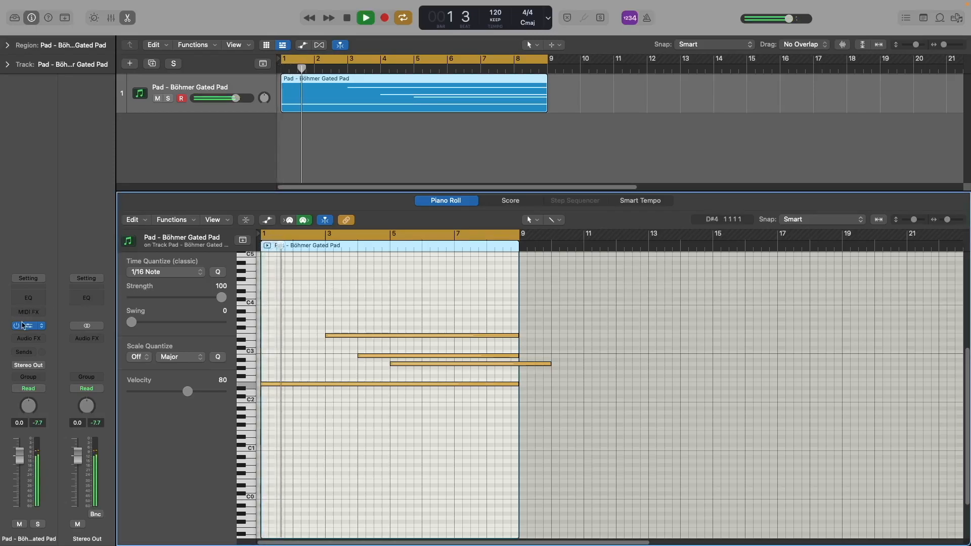
pyautogui.click(25, 326)
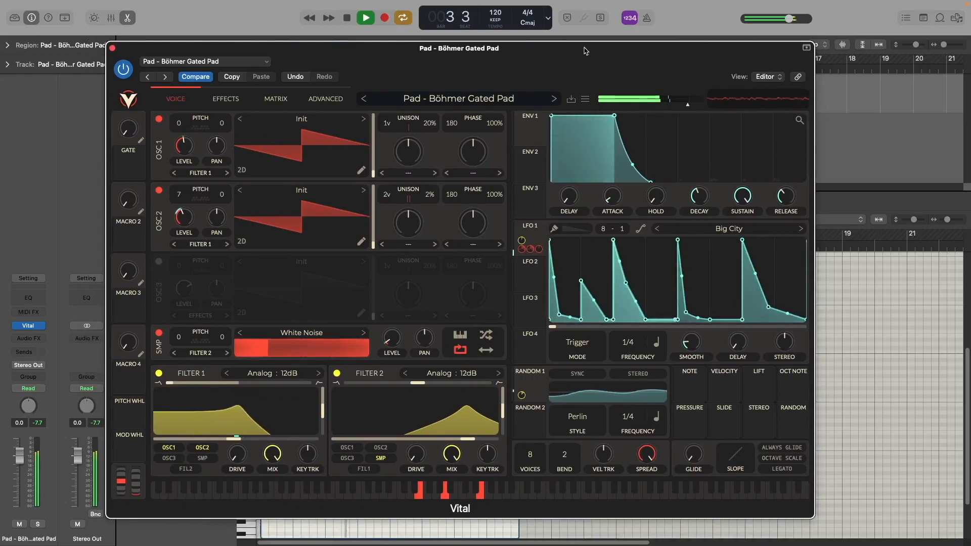
pyautogui.moveTo(229, 439)
pyautogui.mouseDown()
pyautogui.moveTo(206, 442)
pyautogui.moveTo(244, 444)
pyautogui.mouseUp()
pyautogui.press('space')
pyautogui.press('space')
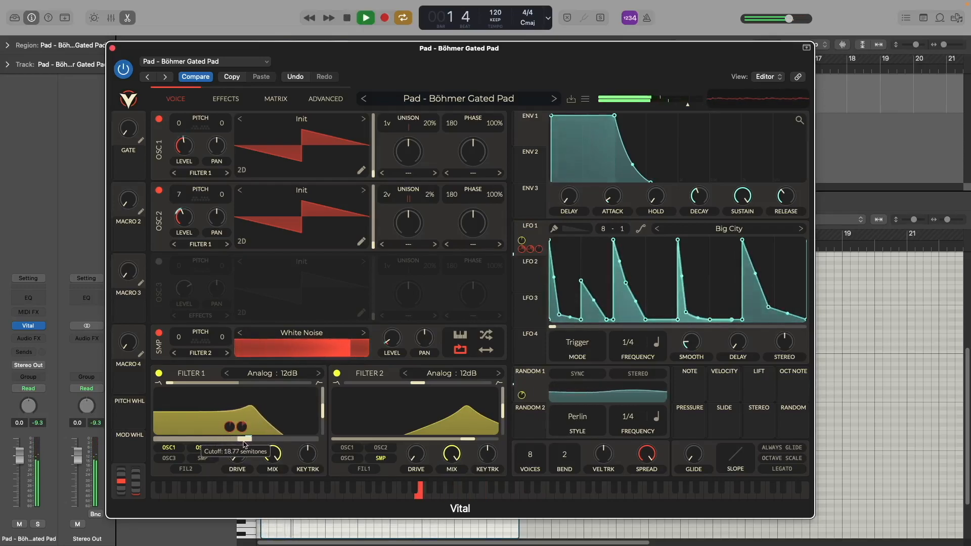
pyautogui.press('space')
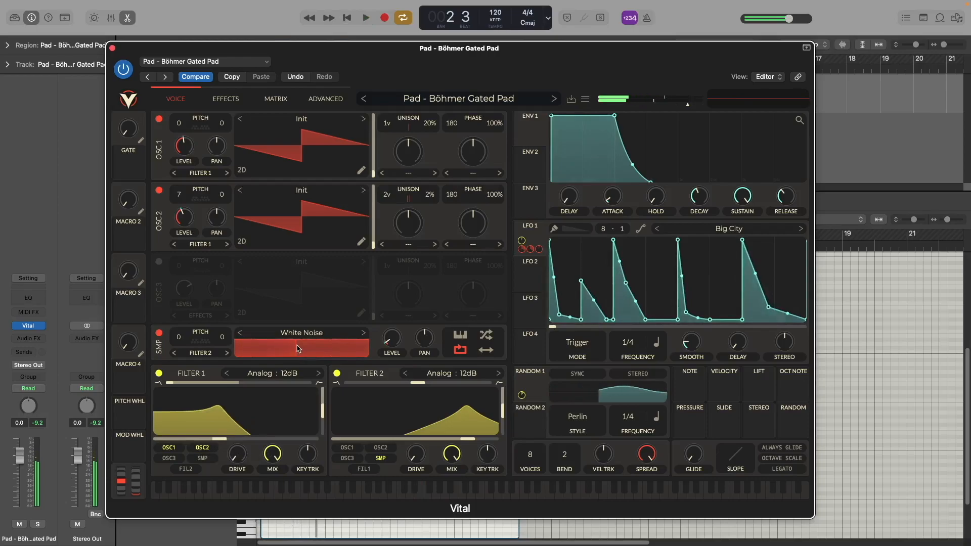
pyautogui.click(113, 48)
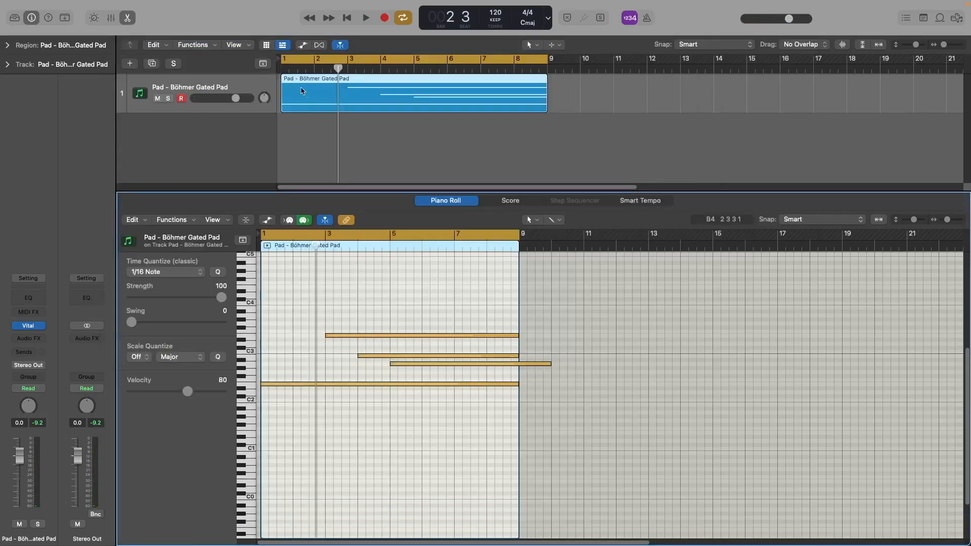
# - Duplicate the Pad - Böhmer Gated Pad track along with its MIDI region and mute the original track
pyautogui.click(310, 102)
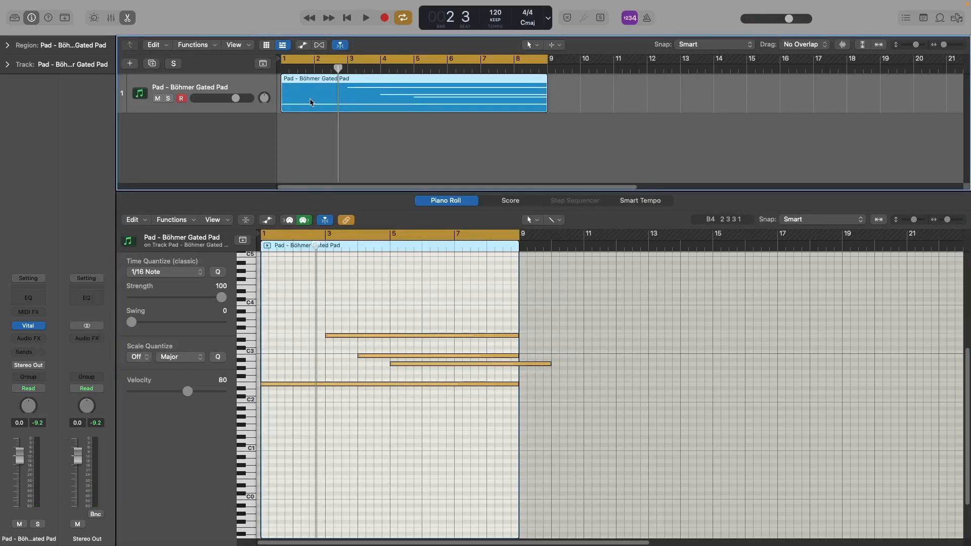
pyautogui.click(152, 63)
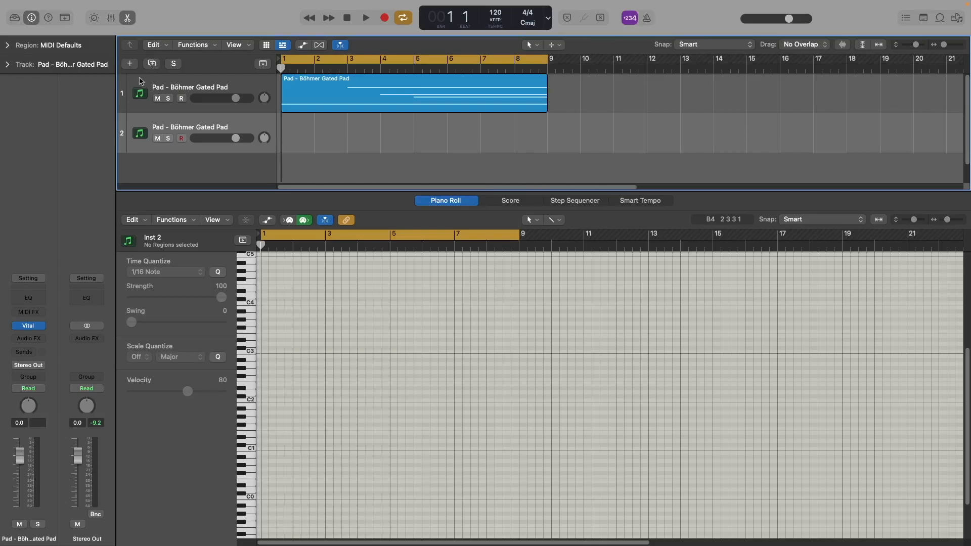
pyautogui.click(157, 98)
pyautogui.press('super+v')
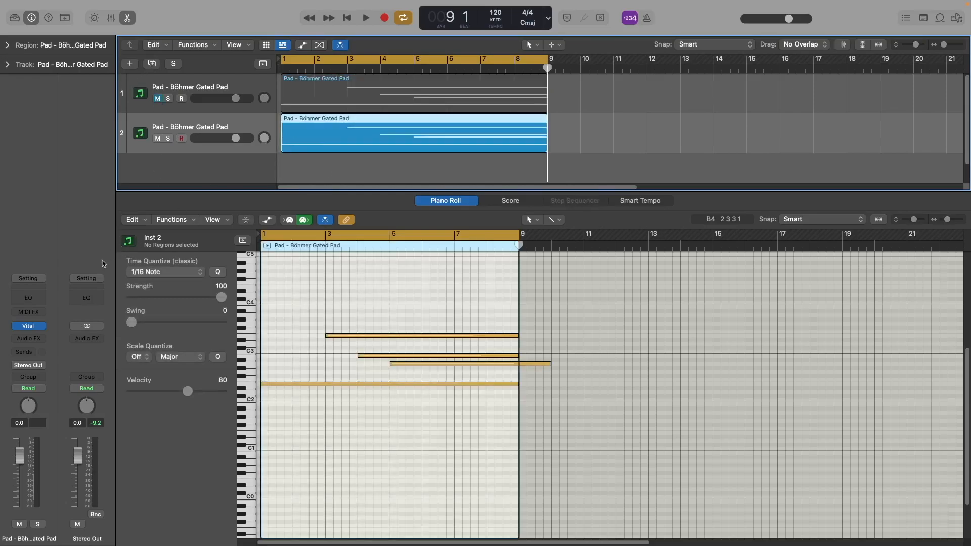
# - Initialize the preset of the Vital instrument on the duplicated track
pyautogui.click(28, 326)
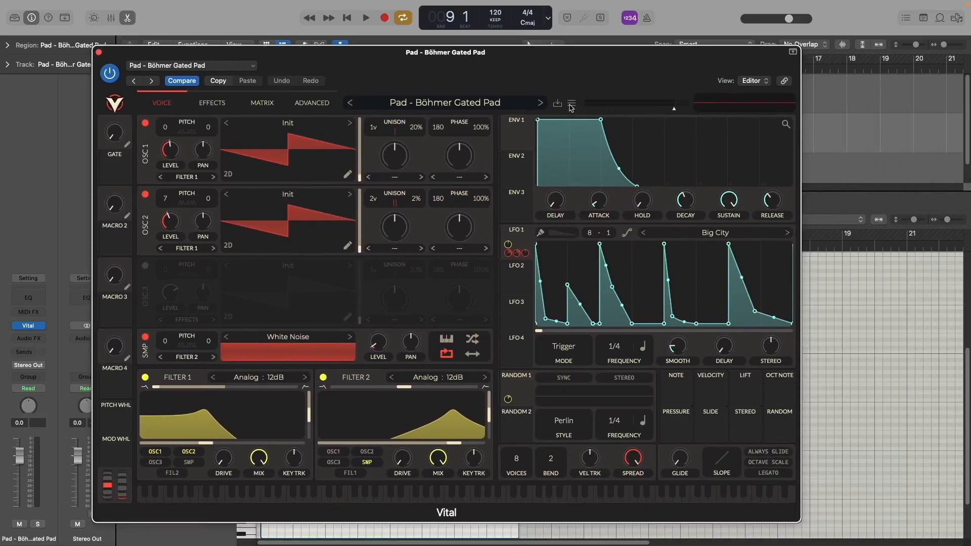
pyautogui.click(571, 104)
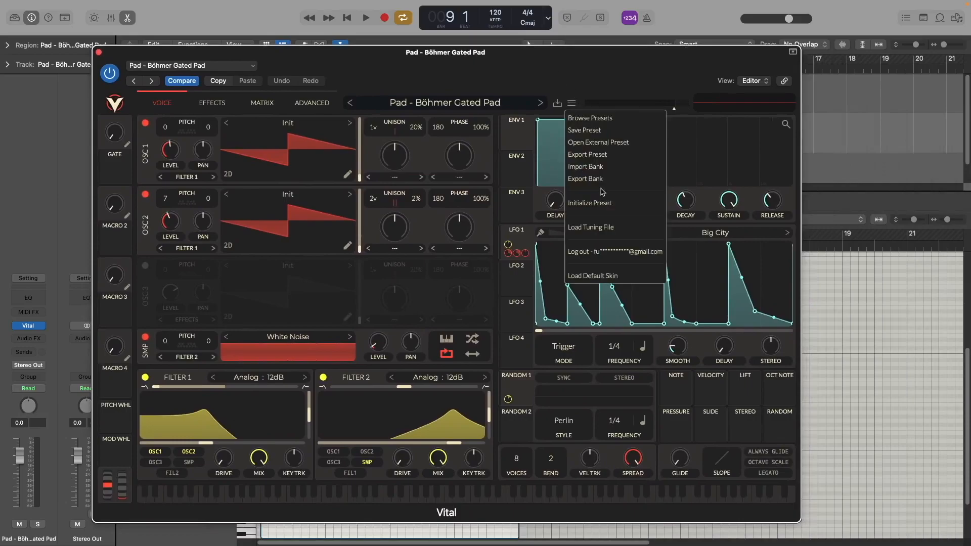
pyautogui.click(591, 204)
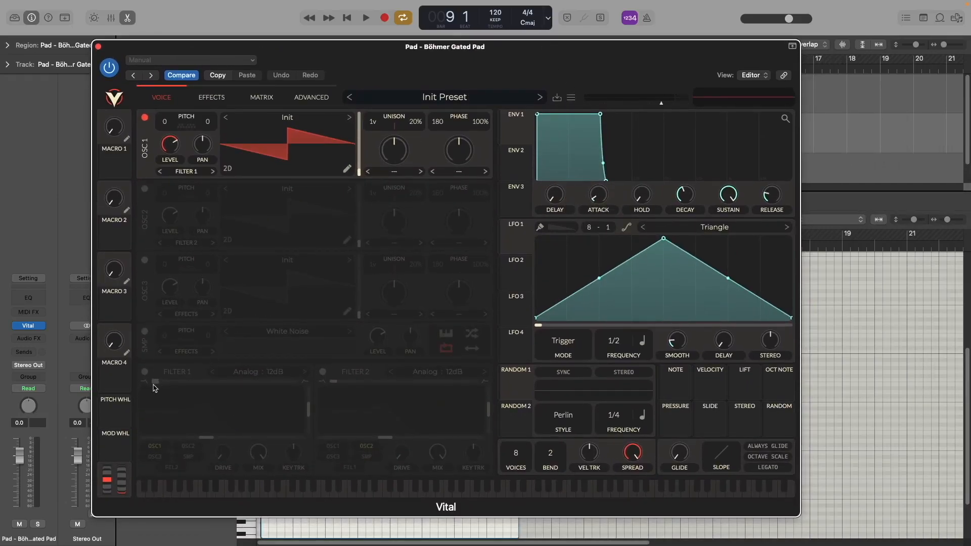
# - Turn on Filter 1 with OSC1 and OSC2 as its inputs and audition the sound
pyautogui.click(145, 373)
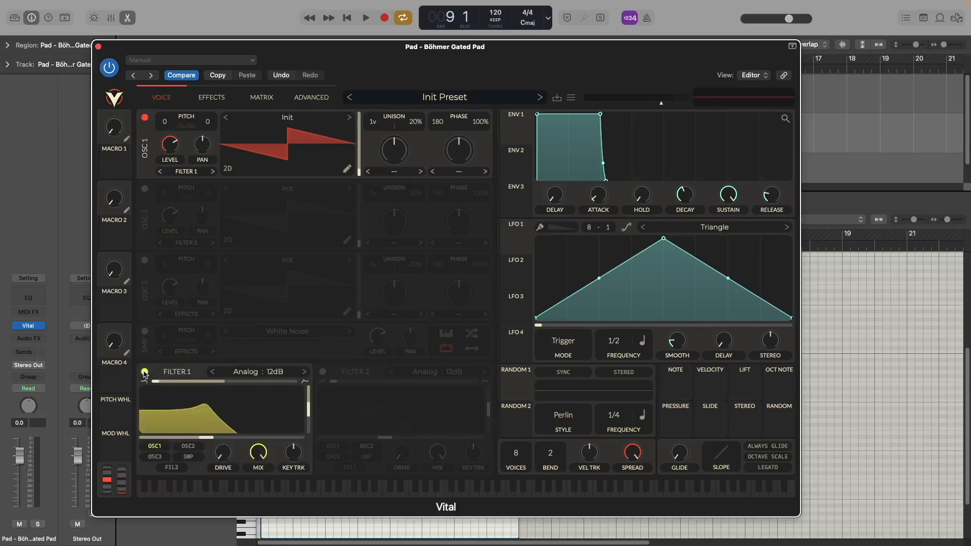
pyautogui.press('space')
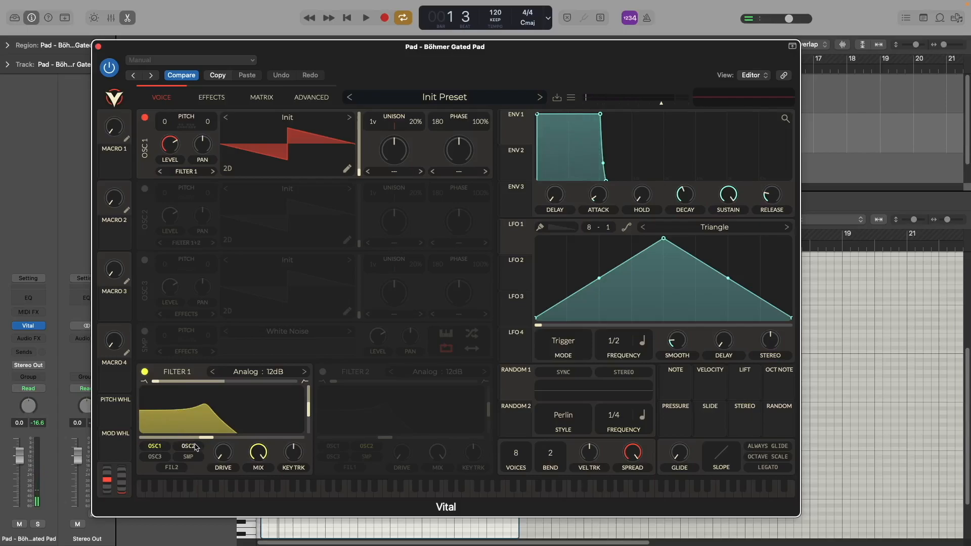
pyautogui.press('space')
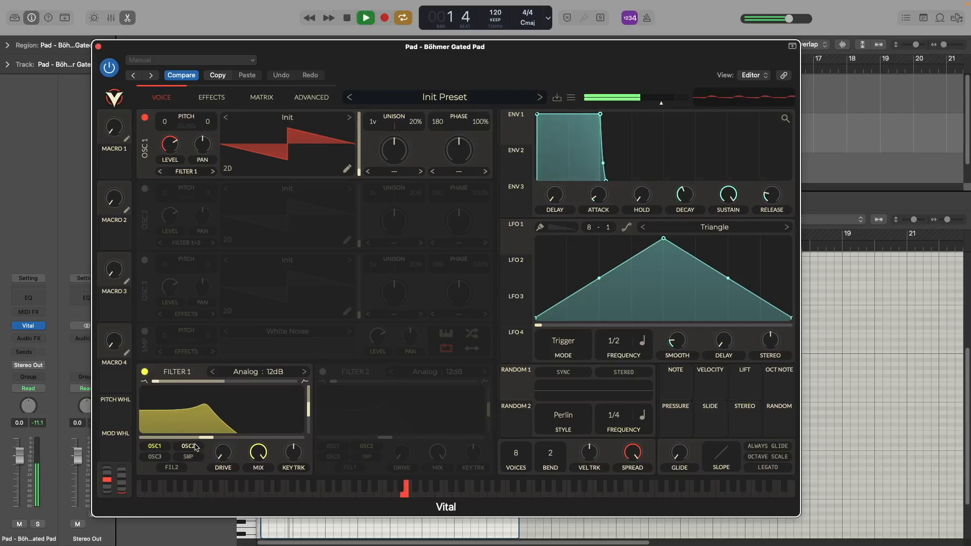
pyautogui.press('space')
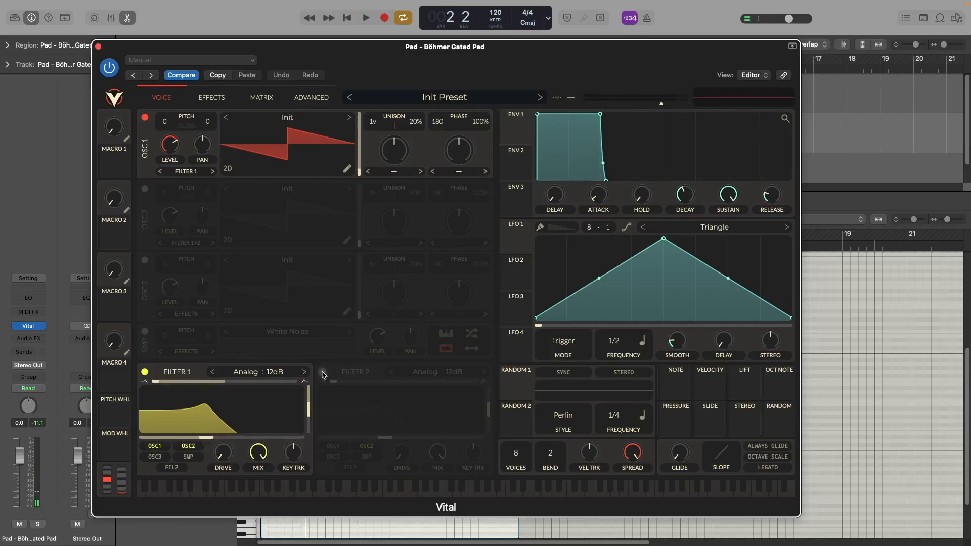
# - Turn on Filter 2 with only the sampler as input, raising its cutoff and moving its blend to the band-pass midpoint
pyautogui.click(323, 372)
pyautogui.click(368, 456)
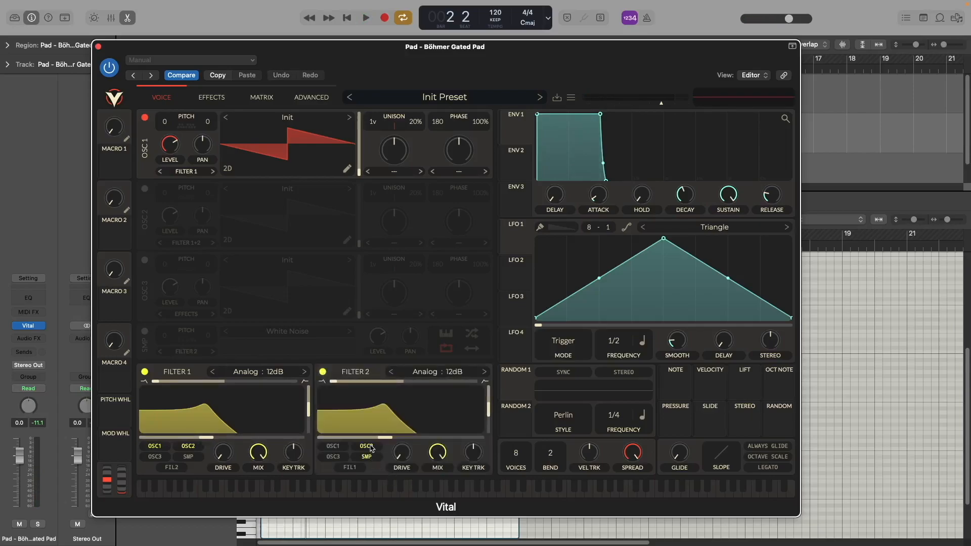
pyautogui.moveTo(386, 438); pyautogui.dragTo(456, 439)
pyautogui.moveTo(340, 383); pyautogui.dragTo(410, 383)
# - Fine-tune the Filter 2 cutoff to about 48.6 semitones and audition the sound
pyautogui.press('space')
pyautogui.moveTo(458, 439); pyautogui.dragTo(454, 440)
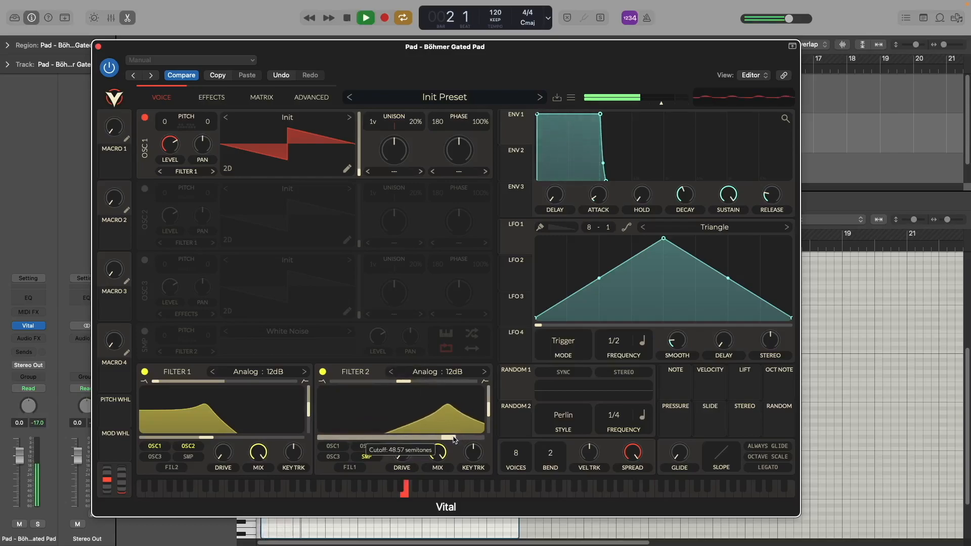
pyautogui.press('space')
pyautogui.moveTo(454, 440); pyautogui.dragTo(447, 438)
pyautogui.press('space')
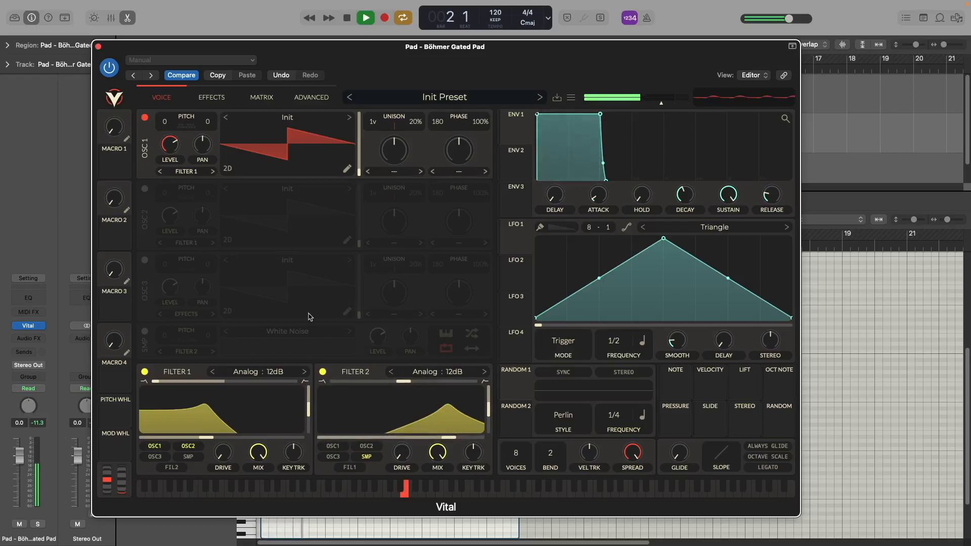
pyautogui.press('space')
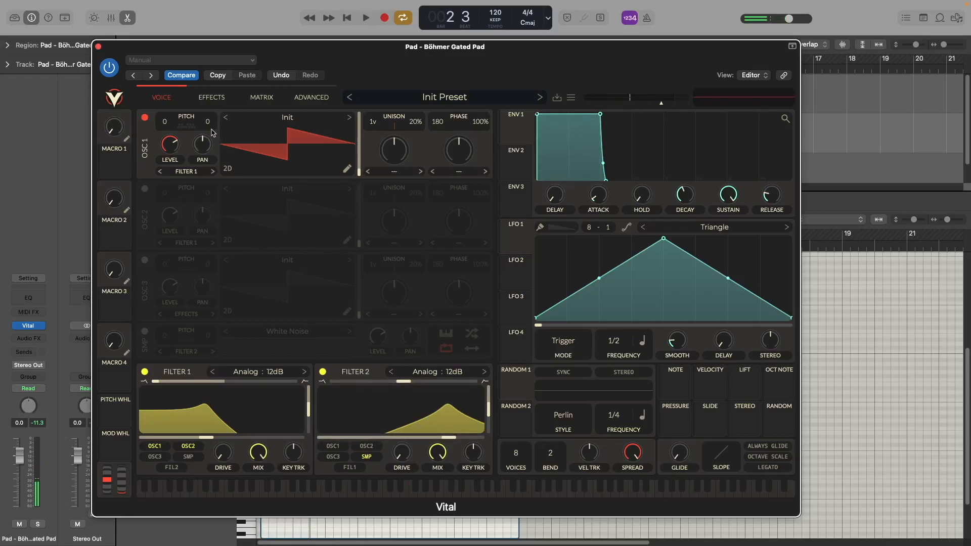
# - Turn on oscillator 2 and lower the levels of oscillators 1 and 2
pyautogui.moveTo(170, 145); pyautogui.dragTo(170, 162)
pyautogui.click(145, 189)
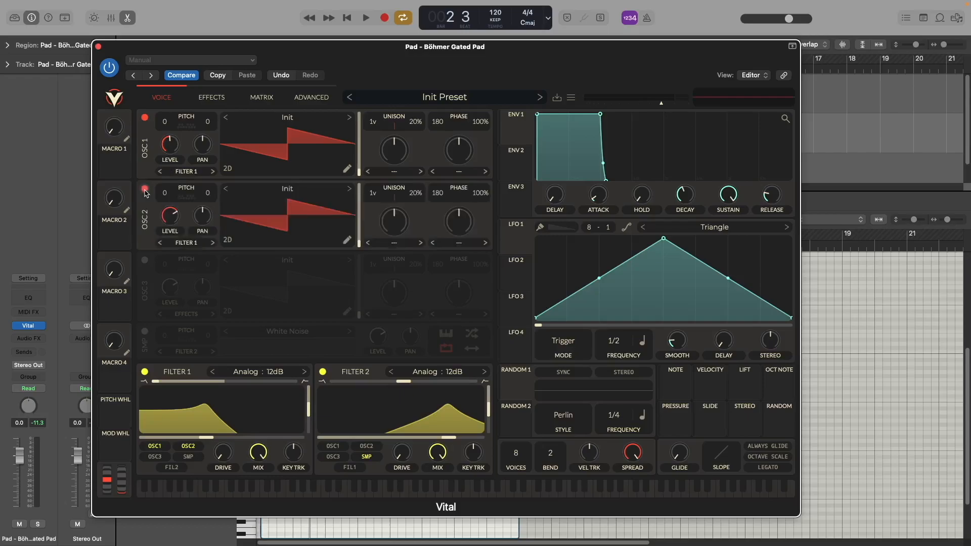
pyautogui.moveTo(170, 216); pyautogui.dragTo(172, 230)
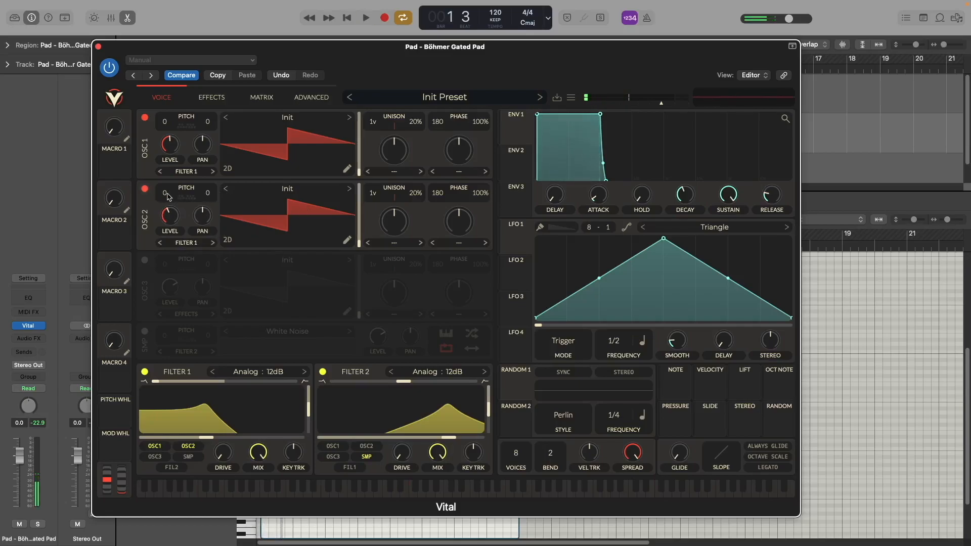
# - Transpose oscillator 2 up 7 semitones and give it 2 unison voices with 2% detune, auditioning the result
pyautogui.moveTo(166, 196); pyautogui.dragTo(167, 184)
pyautogui.press('space')
pyautogui.moveTo(377, 193); pyautogui.dragTo(375, 190)
pyautogui.moveTo(420, 194); pyautogui.dragTo(417, 224)
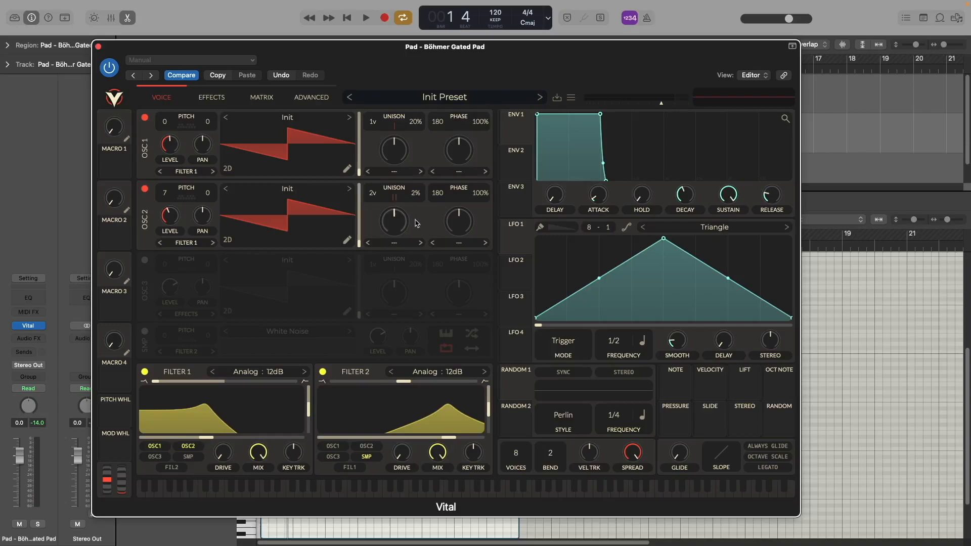
pyautogui.press('space')
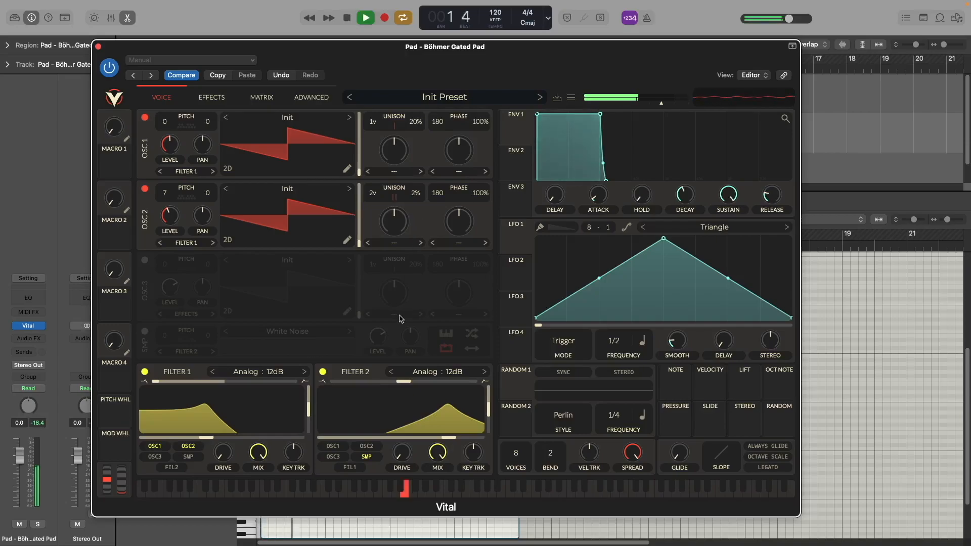
pyautogui.press('space')
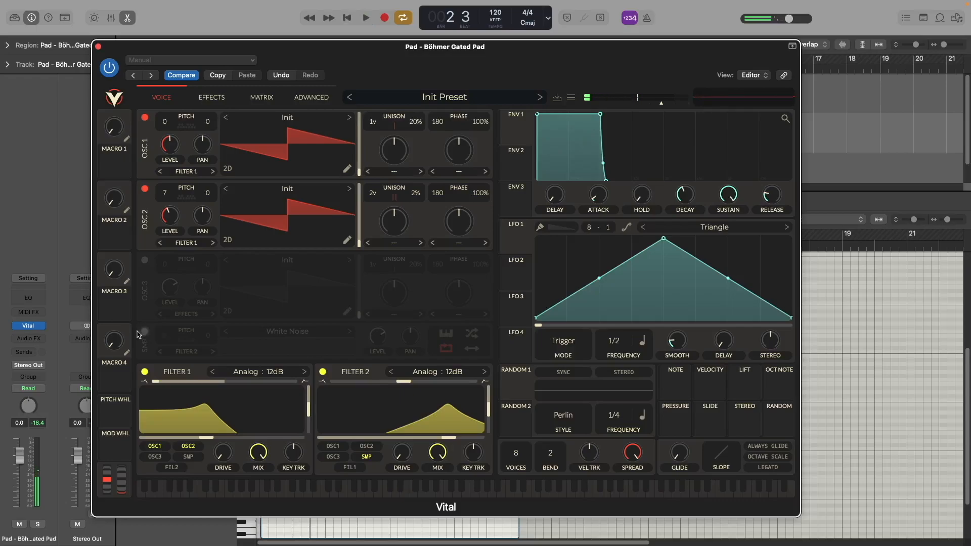
# - Turn on the White Noise sampler, lower its level well down, and audition the mix
pyautogui.click(145, 333)
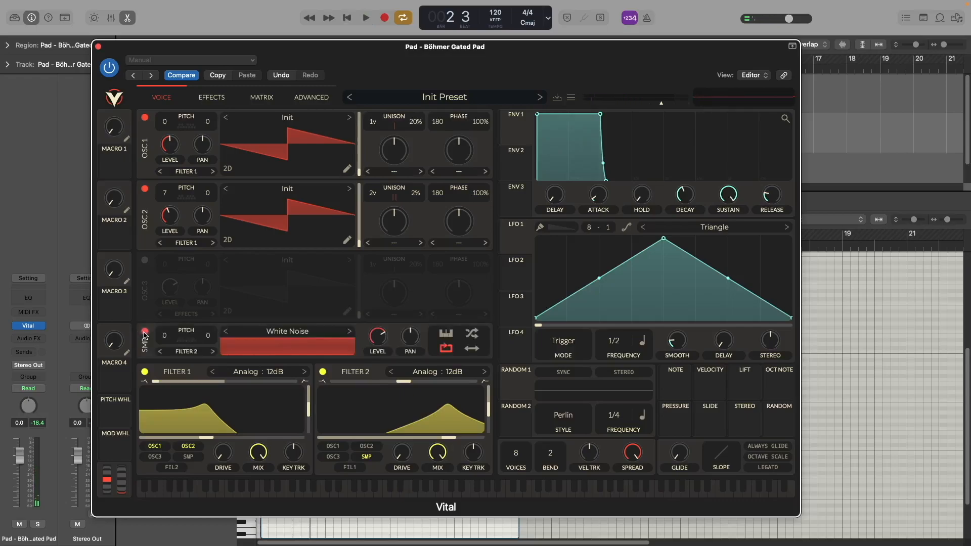
pyautogui.moveTo(381, 340); pyautogui.dragTo(379, 394)
pyautogui.press('space')
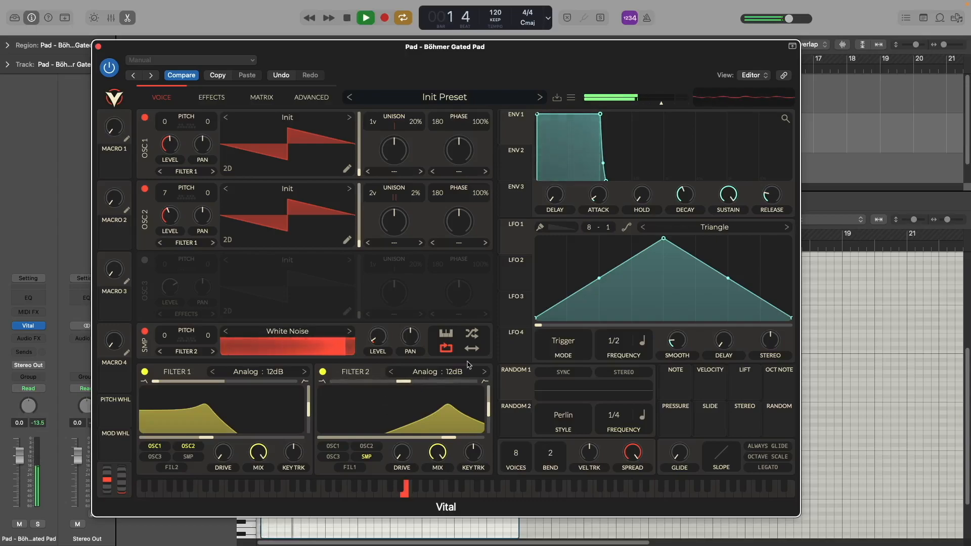
pyautogui.press('space')
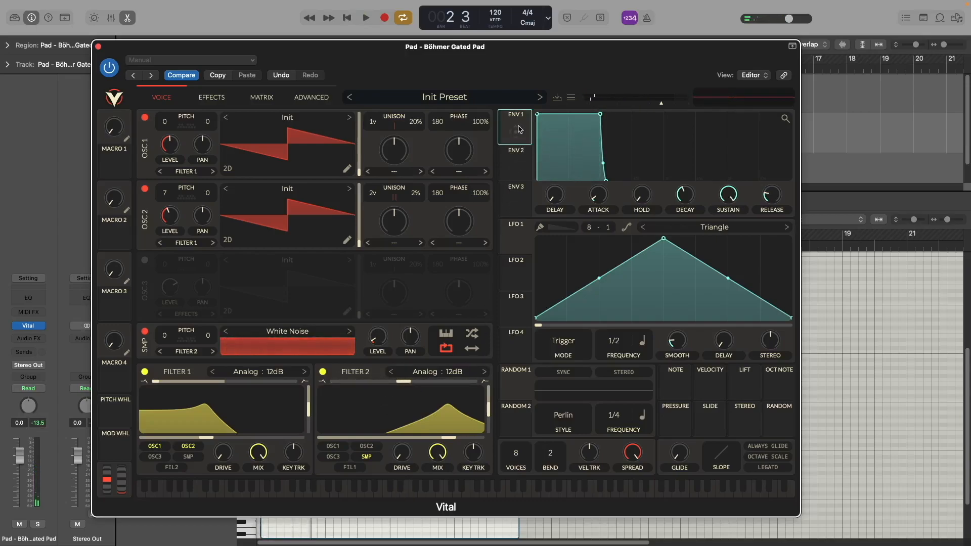
# - Lengthen the release of Envelope 1 and audition it
pyautogui.moveTo(774, 190); pyautogui.dragTo(773, 174)
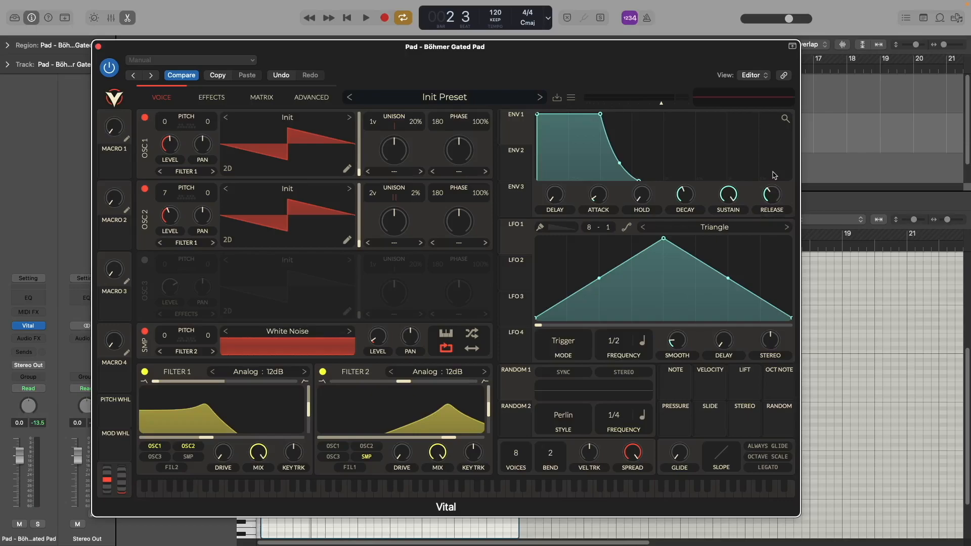
pyautogui.press('space')
pyautogui.press('super+Tab')
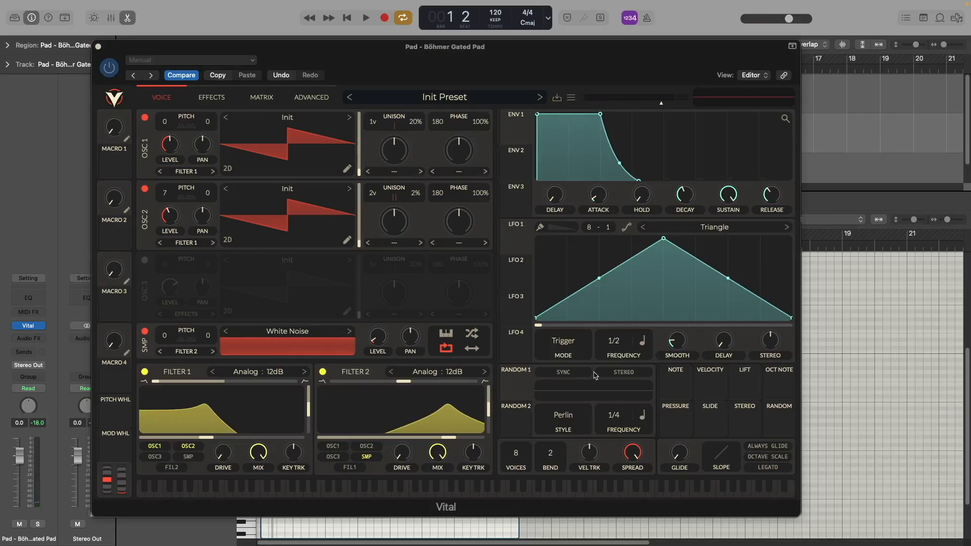
# - Load the Böhmer Gated Pad shape from the User folder into LFO 1
pyautogui.click(514, 239)
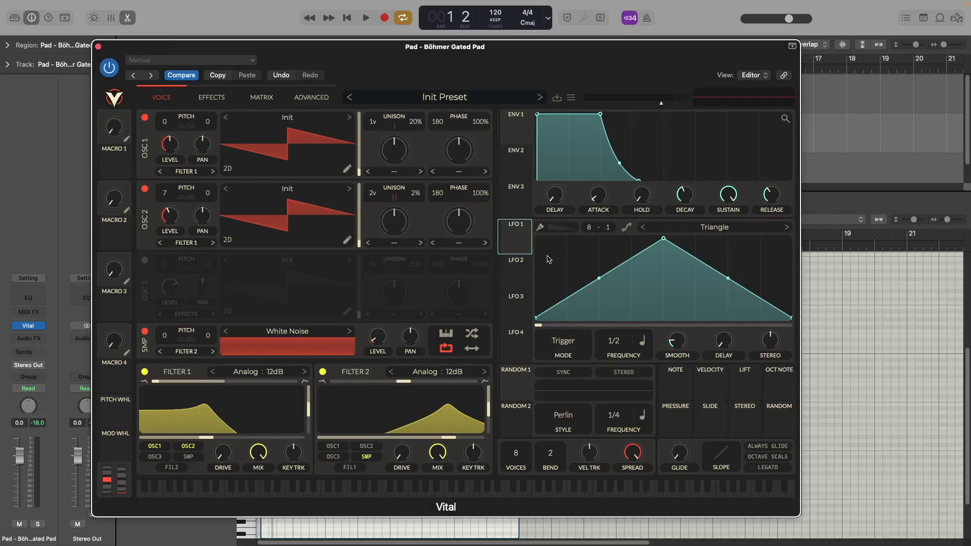
pyautogui.click(680, 227)
pyautogui.click(590, 167)
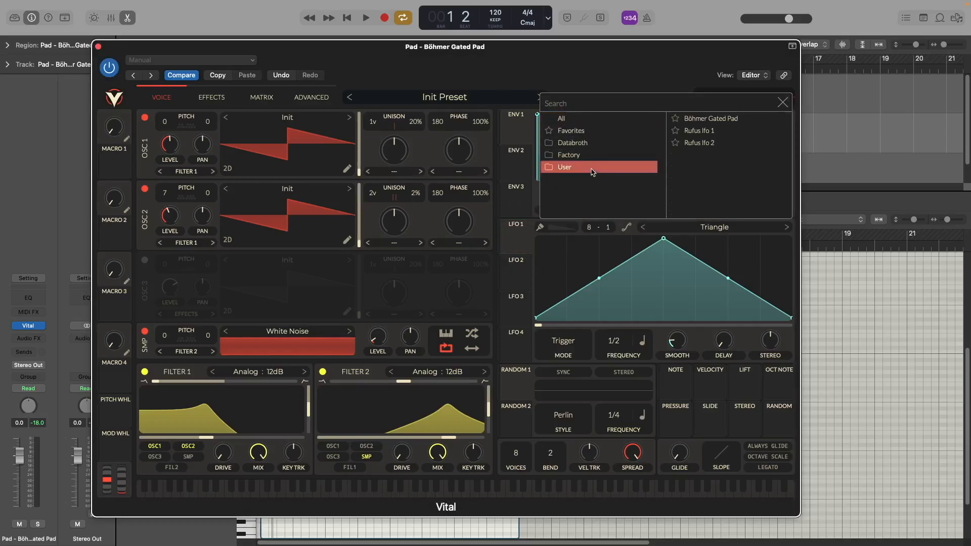
pyautogui.click(710, 119)
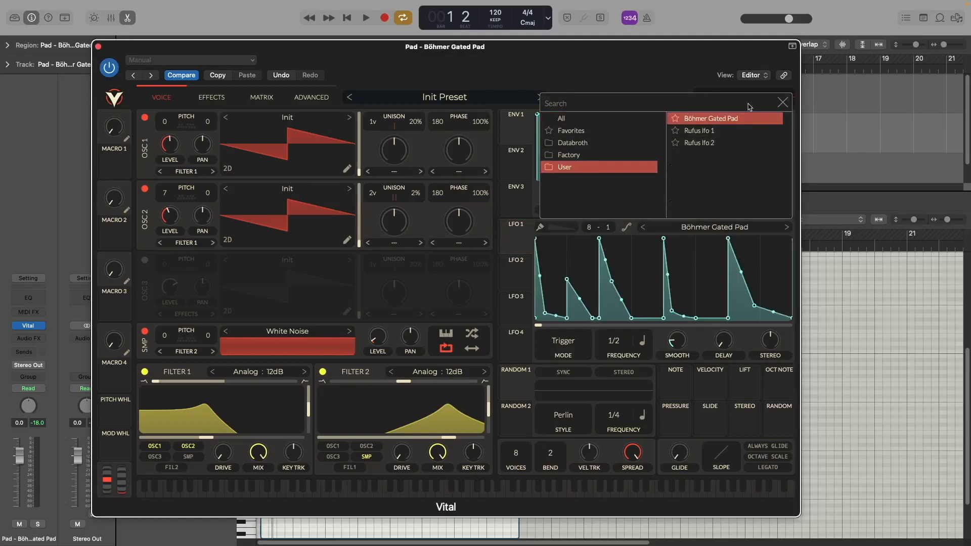
pyautogui.click(783, 99)
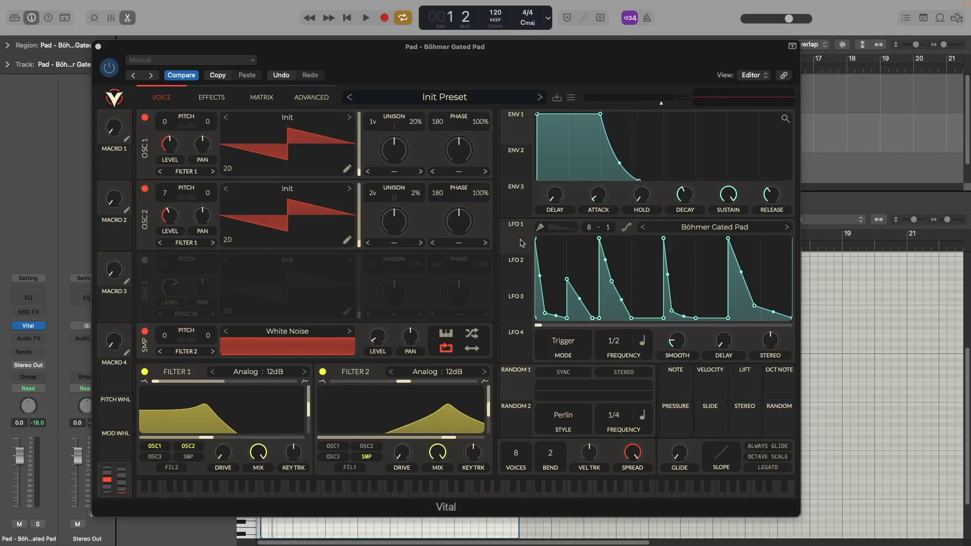
# - Assign LFO 1 to modulate the levels of oscillator 2 and oscillator 1 while the pad plays
pyautogui.moveTo(522, 242); pyautogui.dragTo(165, 214)
pyautogui.press('space')
pyautogui.moveTo(508, 248)
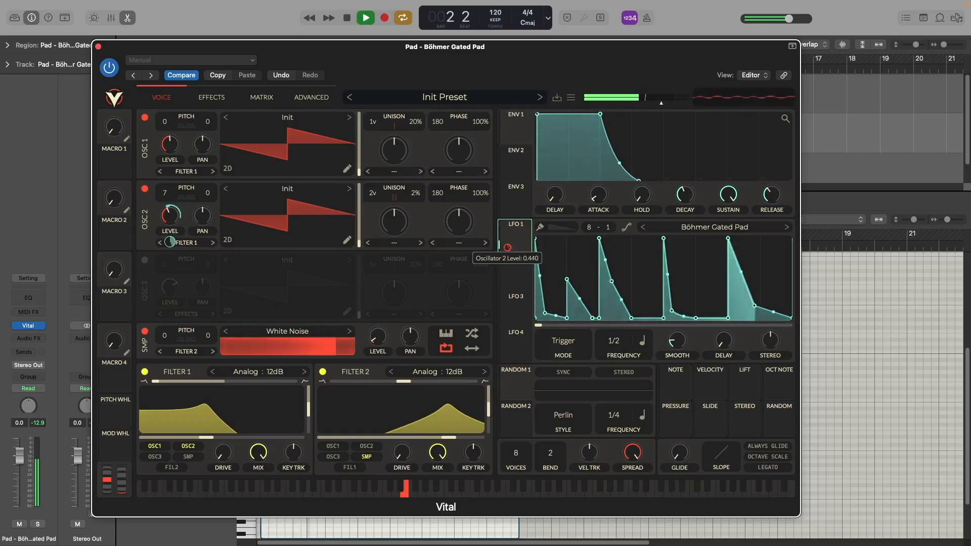
pyautogui.moveTo(514, 244); pyautogui.dragTo(170, 145)
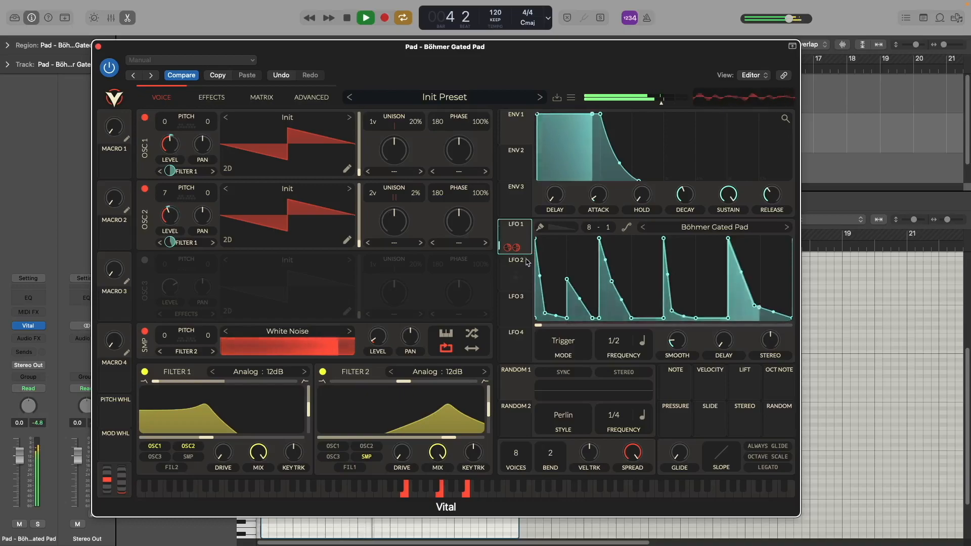
# - Set the LFO 1 modulation amounts to 0.319 for oscillator 1's level and 0.334 for oscillator 2's level, and audition the result
pyautogui.moveTo(515, 251)
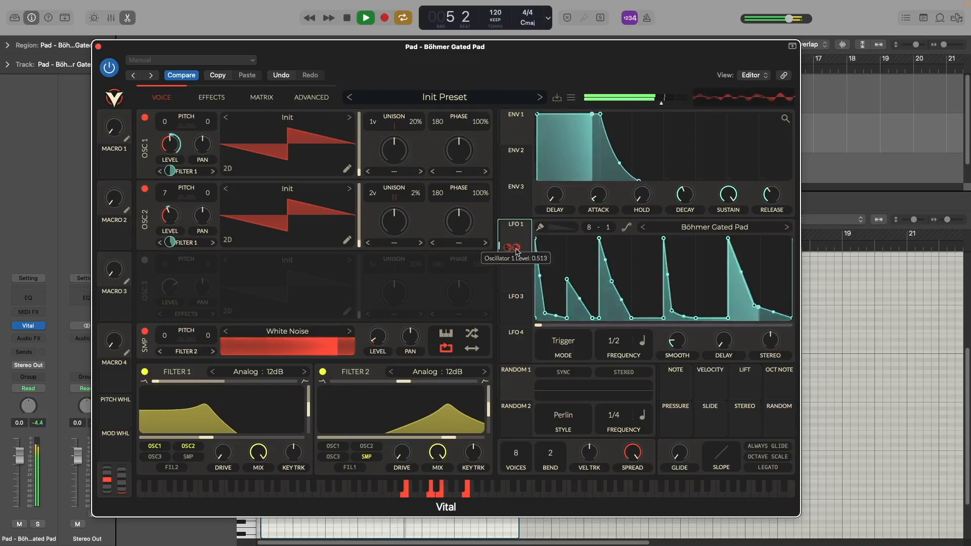
pyautogui.moveTo(515, 251); pyautogui.dragTo(518, 253)
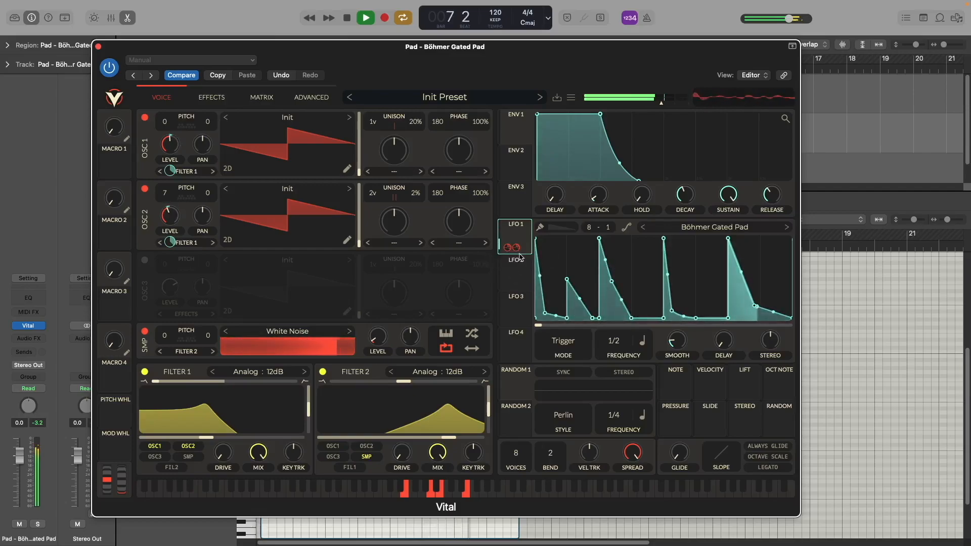
pyautogui.press('space')
pyautogui.moveTo(516, 248); pyautogui.dragTo(516, 250)
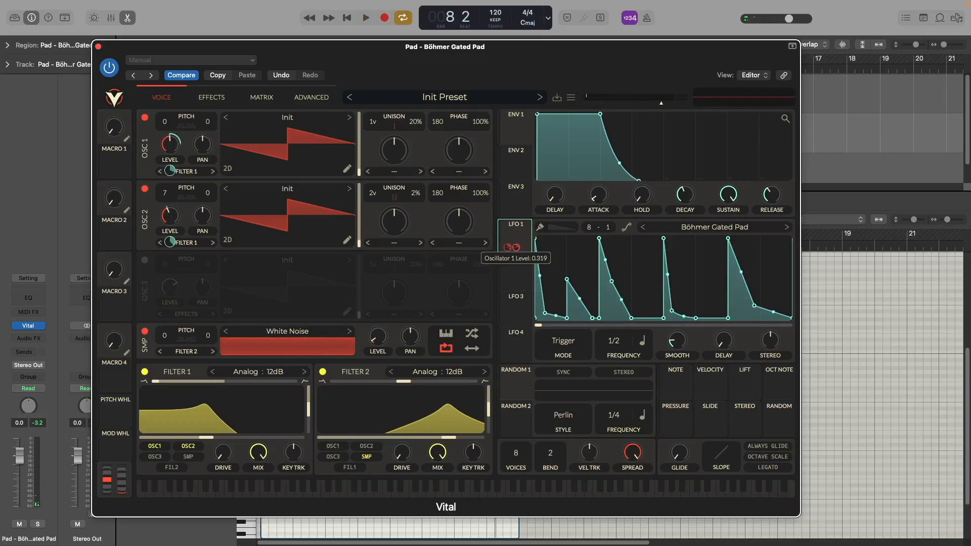
pyautogui.moveTo(507, 248); pyautogui.dragTo(507, 249)
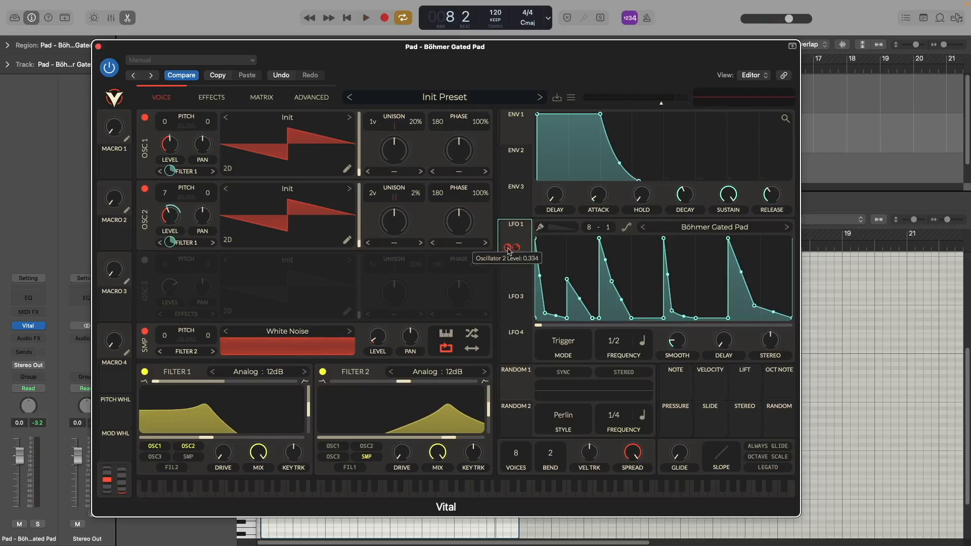
pyautogui.press('space')
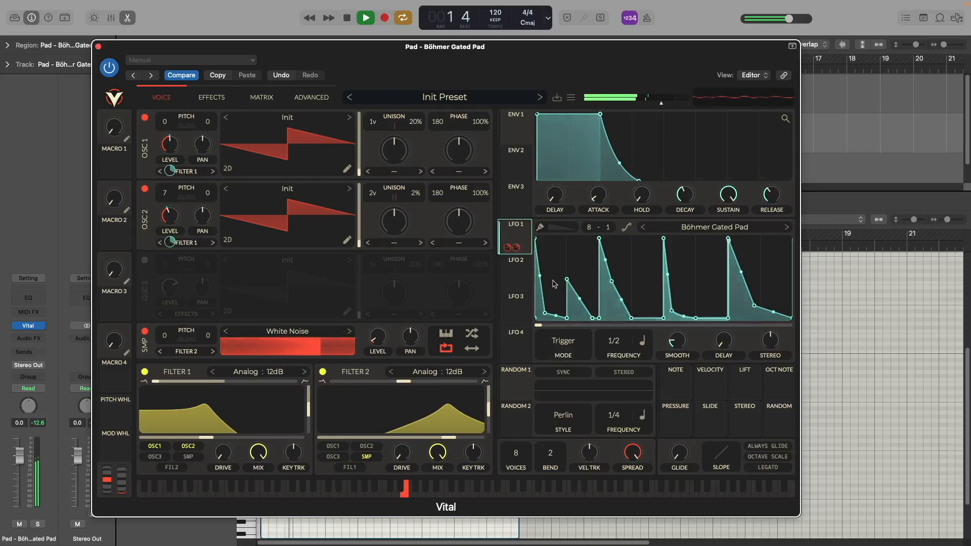
pyautogui.press('super+Tab')
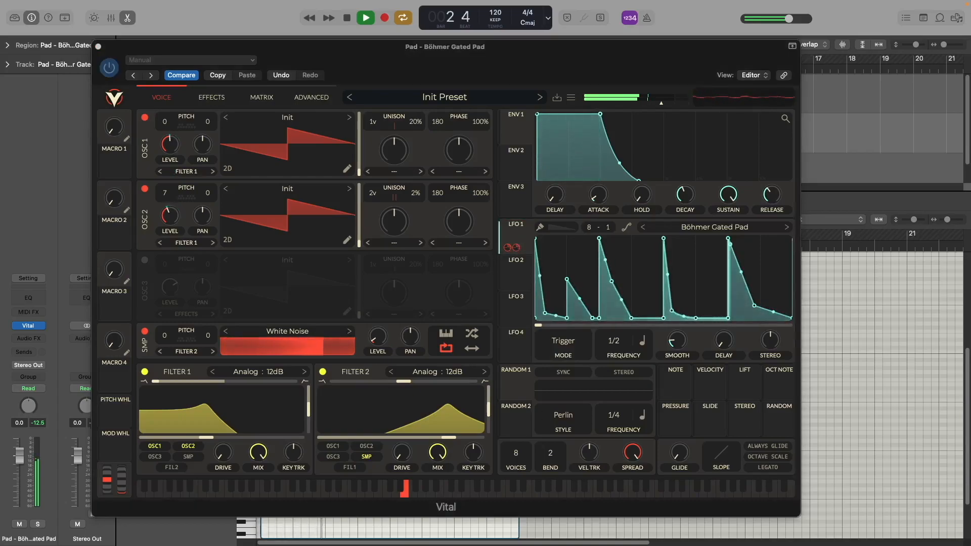
pyautogui.press('space')
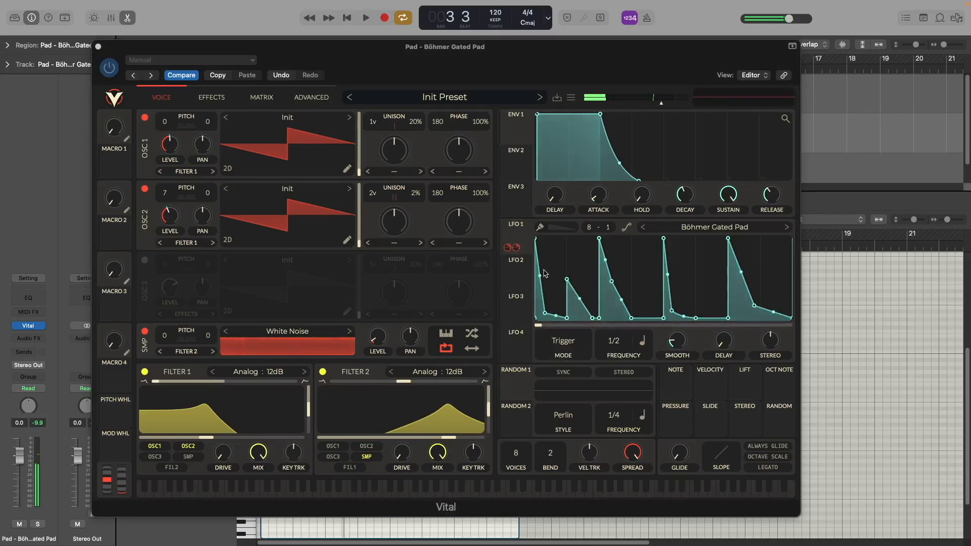
# - Assign LFO 1 to modulate the White Noise sampler's level with a small amount and audition it
pyautogui.moveTo(512, 247); pyautogui.dragTo(381, 338)
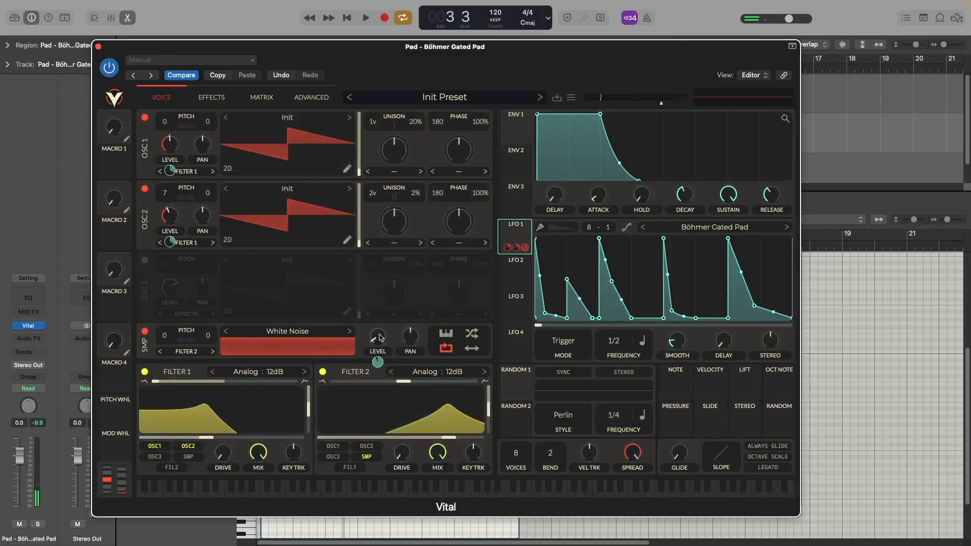
pyautogui.press('space')
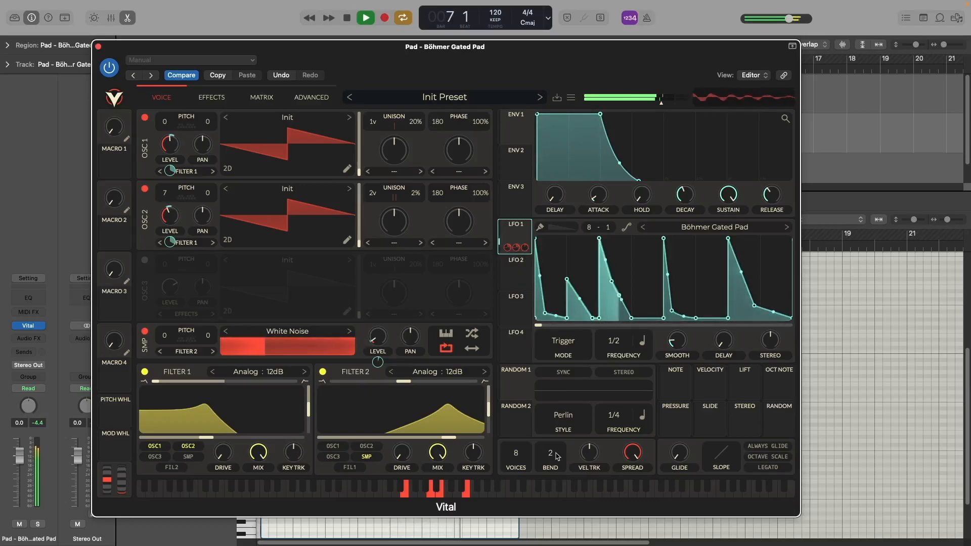
pyautogui.press('space')
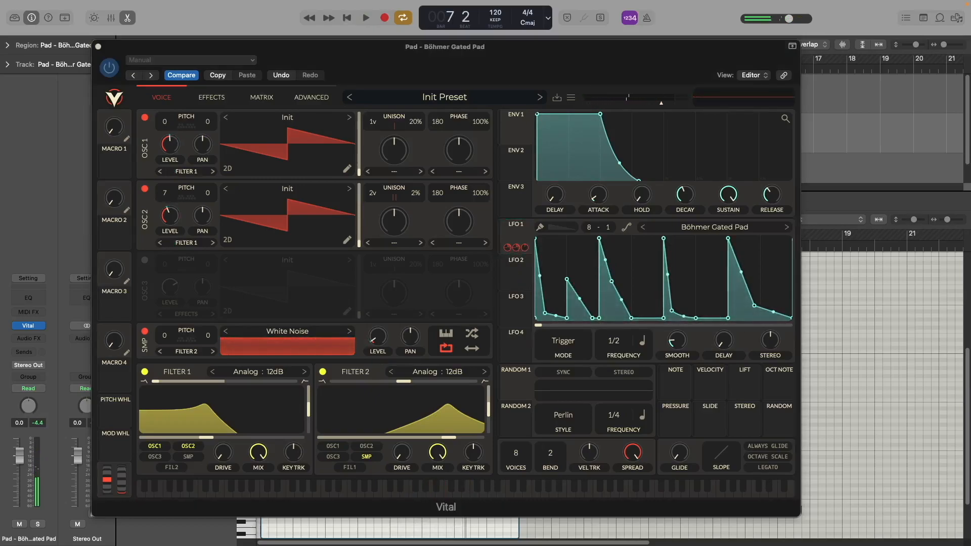
# - Assign LFO 1 to modulate Filter 1's cutoff with an amount of about 8.9 and audition the pad
pyautogui.moveTo(513, 233); pyautogui.dragTo(244, 404)
pyautogui.press('space')
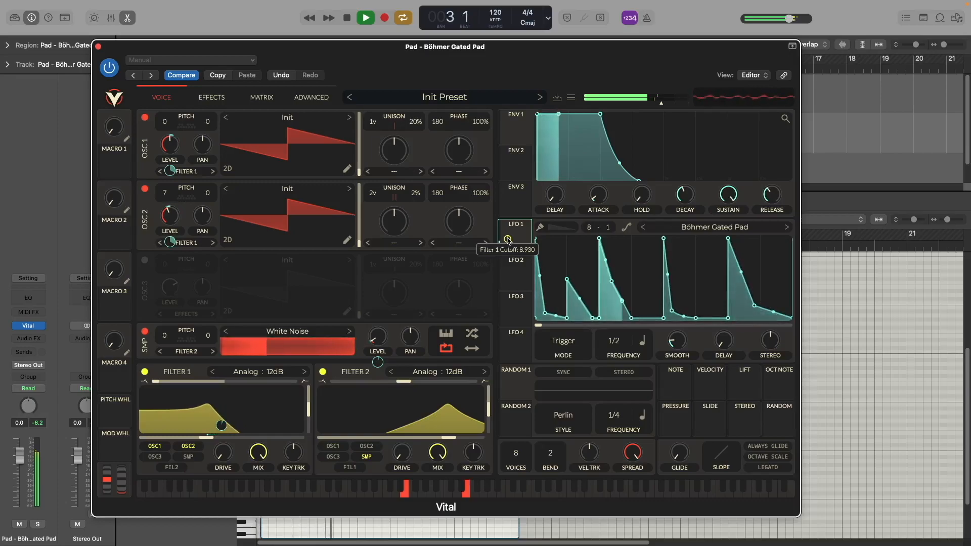
pyautogui.press('space')
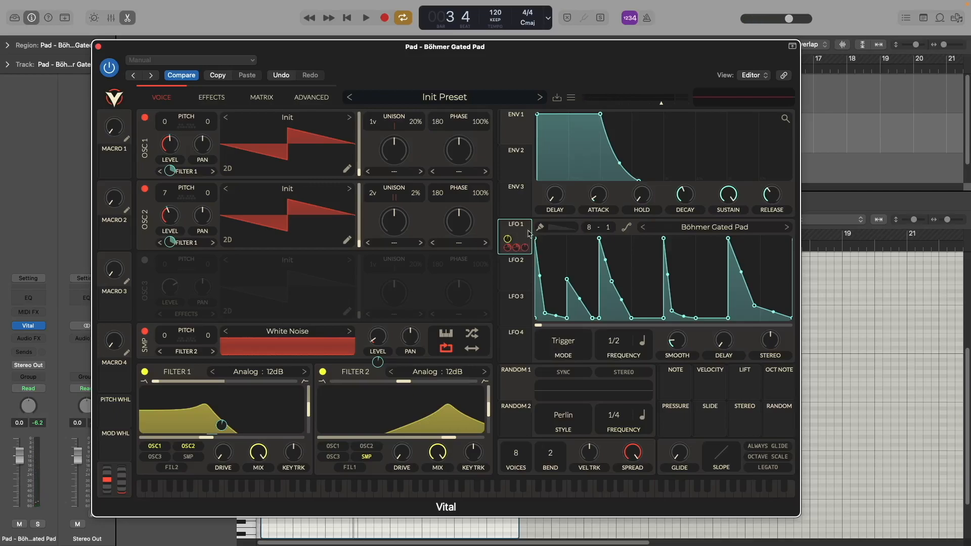
pyautogui.press('space')
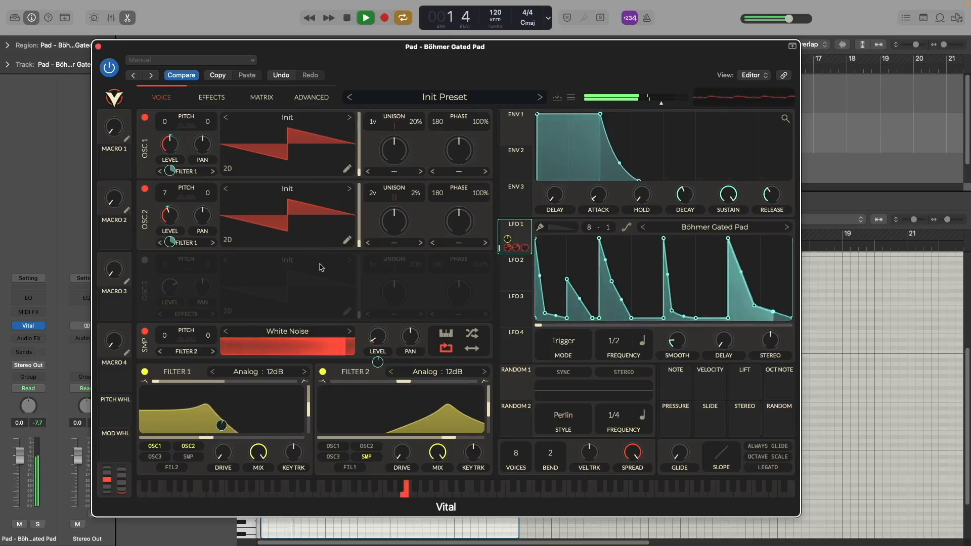
pyautogui.press('space')
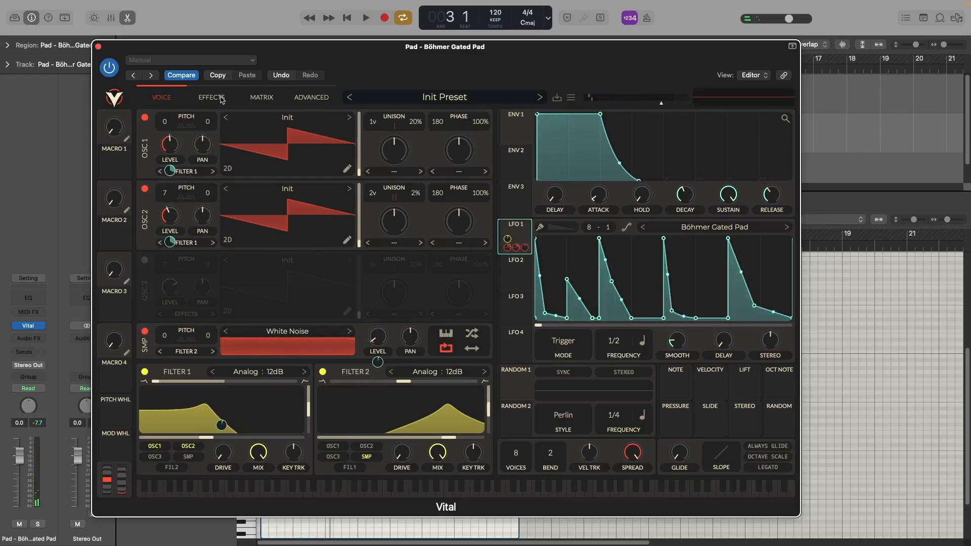
# - Make the LFO 1 modulation of Osc 2 Level bipolar in the modulation matrix and audition it with the voice settings shown
pyautogui.click(260, 97)
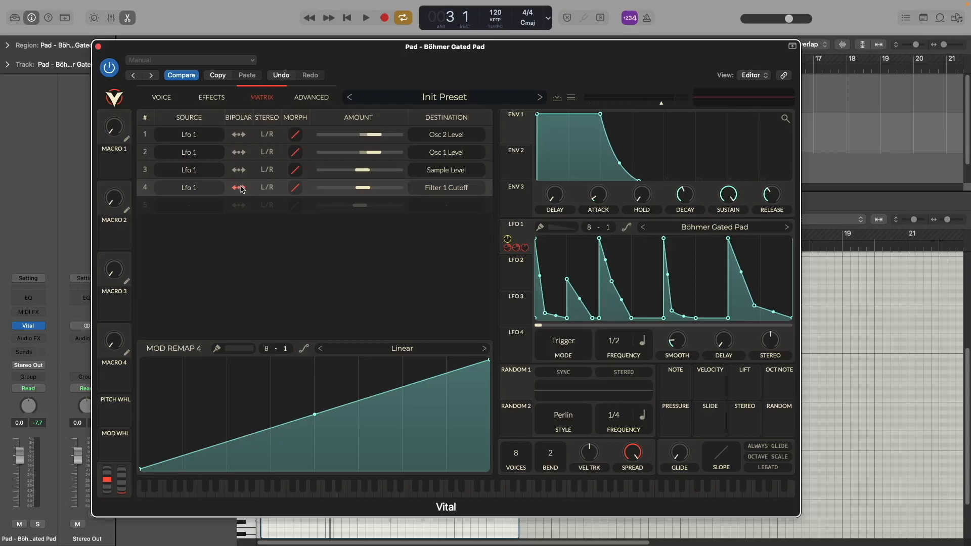
pyautogui.click(237, 135)
pyautogui.press('space')
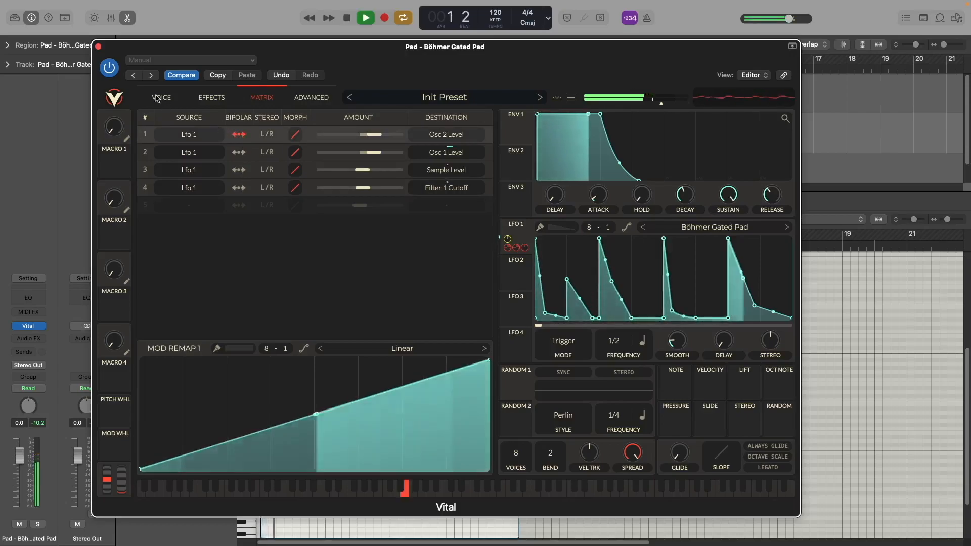
pyautogui.click(162, 97)
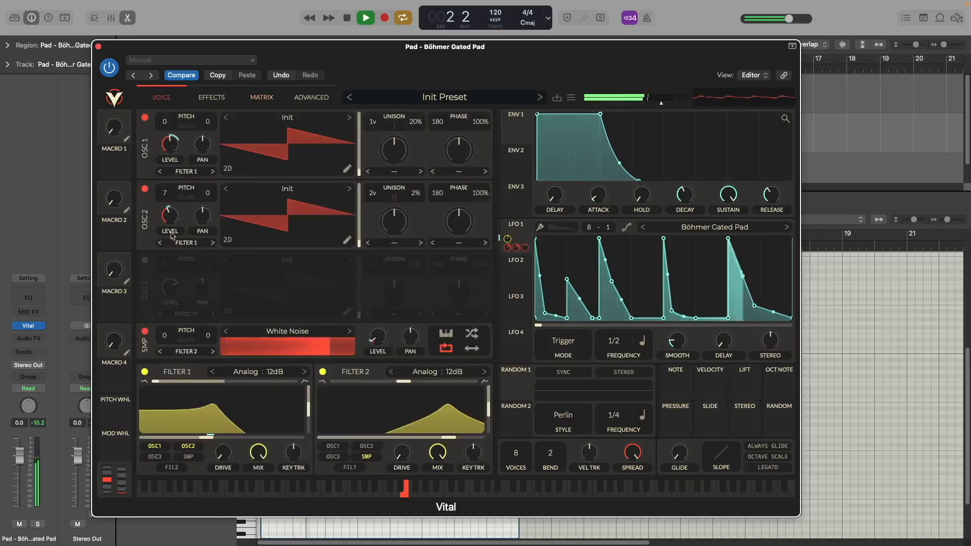
pyautogui.press('space')
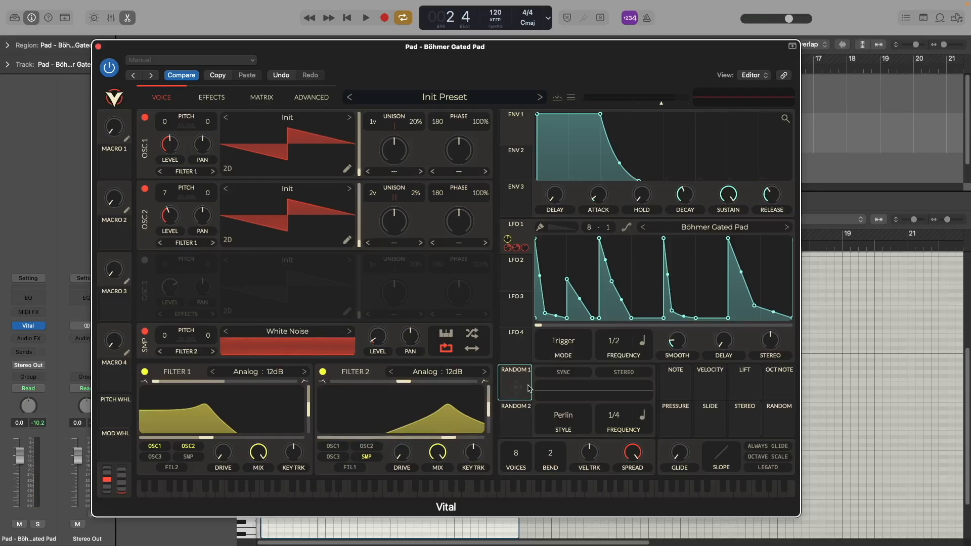
# - Assign Random 1 to modulate Filter 1's cutoff and fine-tune the base cutoff during playback
pyautogui.moveTo(522, 390); pyautogui.dragTo(244, 417)
pyautogui.press('space')
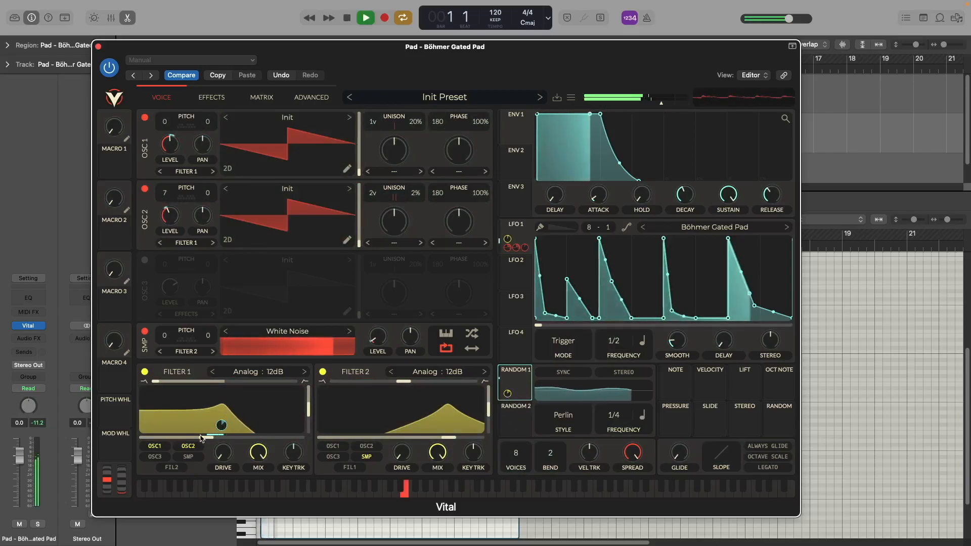
pyautogui.moveTo(199, 439)
pyautogui.mouseDown()
pyautogui.moveTo(212, 440)
pyautogui.moveTo(198, 441)
pyautogui.mouseUp()
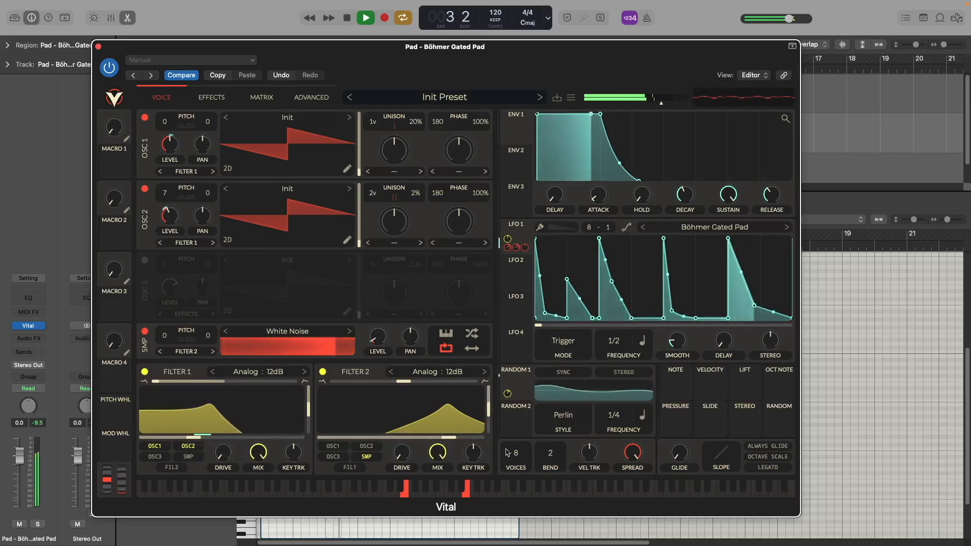
pyautogui.moveTo(197, 439); pyautogui.dragTo(217, 439)
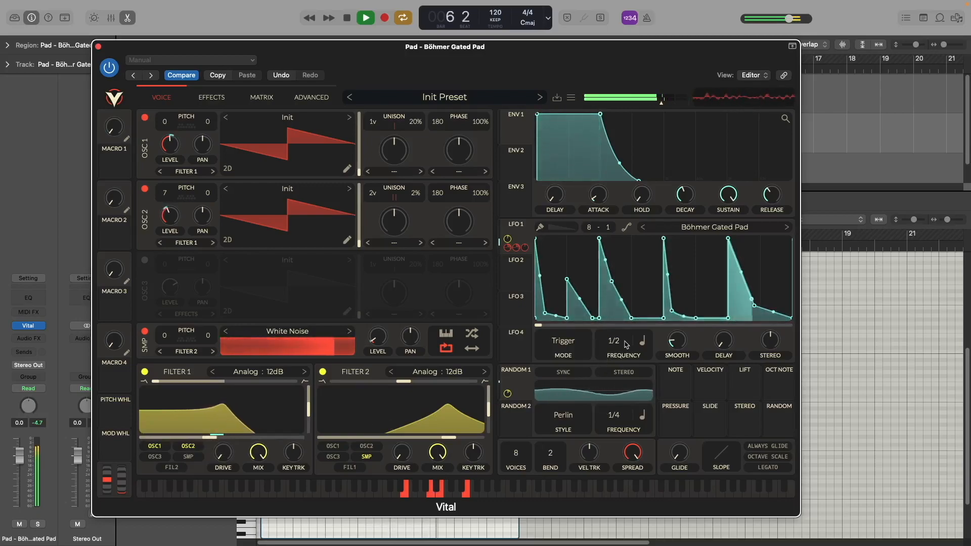
# - Set LFO 1's frequency to 1/4 and readjust Filter 1's cutoff to a slightly lower position while the pad plays
pyautogui.press('space')
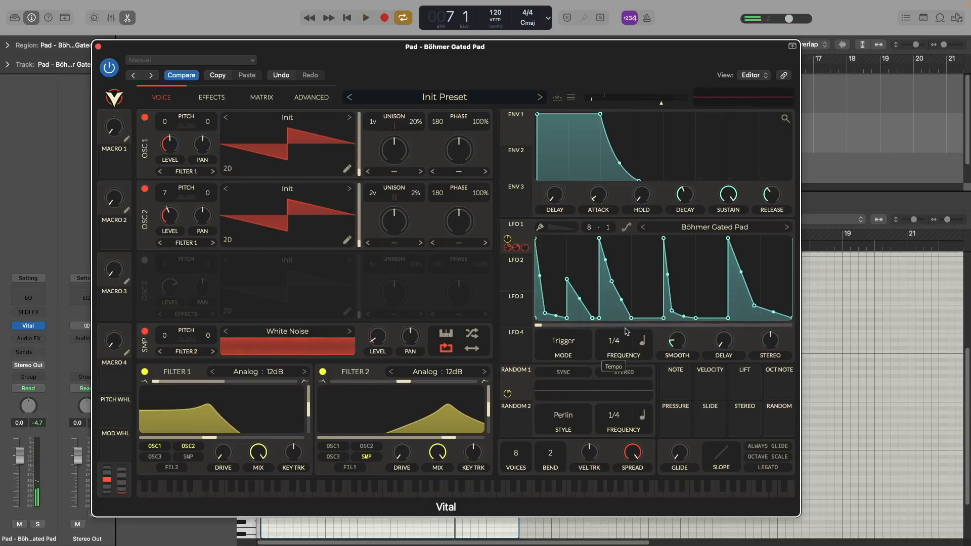
pyautogui.press('space')
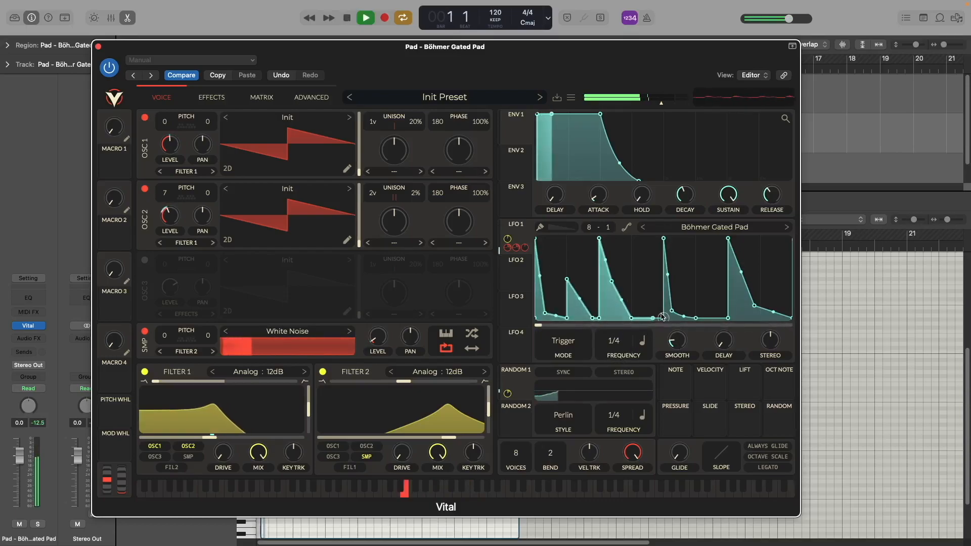
pyautogui.moveTo(210, 438)
pyautogui.mouseDown()
pyautogui.moveTo(230, 442)
pyautogui.moveTo(209, 438)
pyautogui.moveTo(219, 438)
pyautogui.mouseUp()
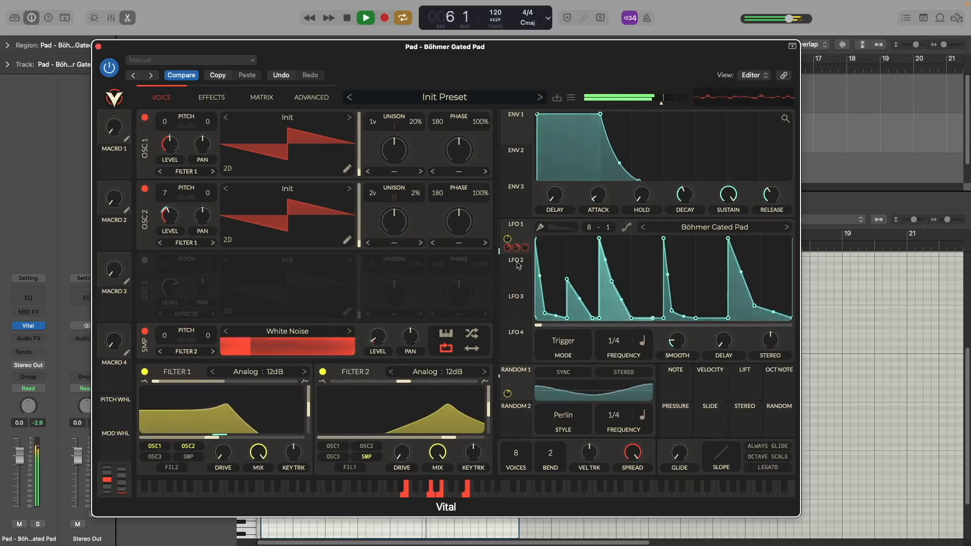
pyautogui.moveTo(508, 239); pyautogui.dragTo(214, 440)
pyautogui.press('space')
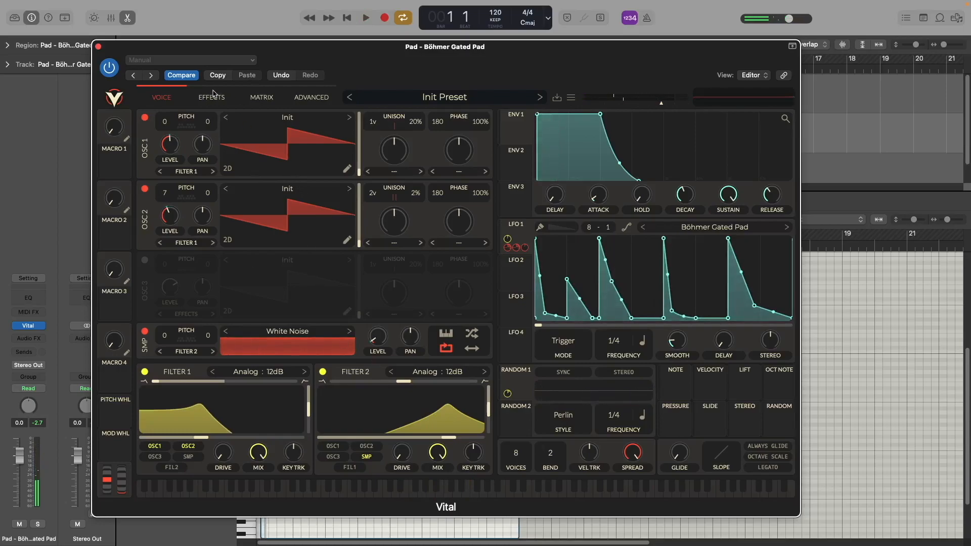
# - Enable the EQ effect, place it first in the effects chain, and cut its low band to -15 dB
pyautogui.click(211, 98)
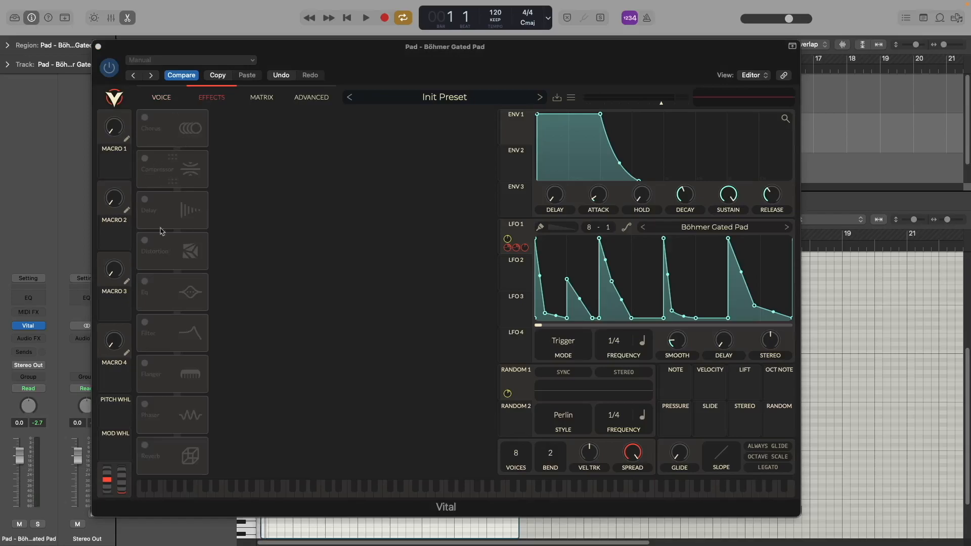
pyautogui.click(146, 284)
pyautogui.moveTo(147, 286); pyautogui.dragTo(180, 106)
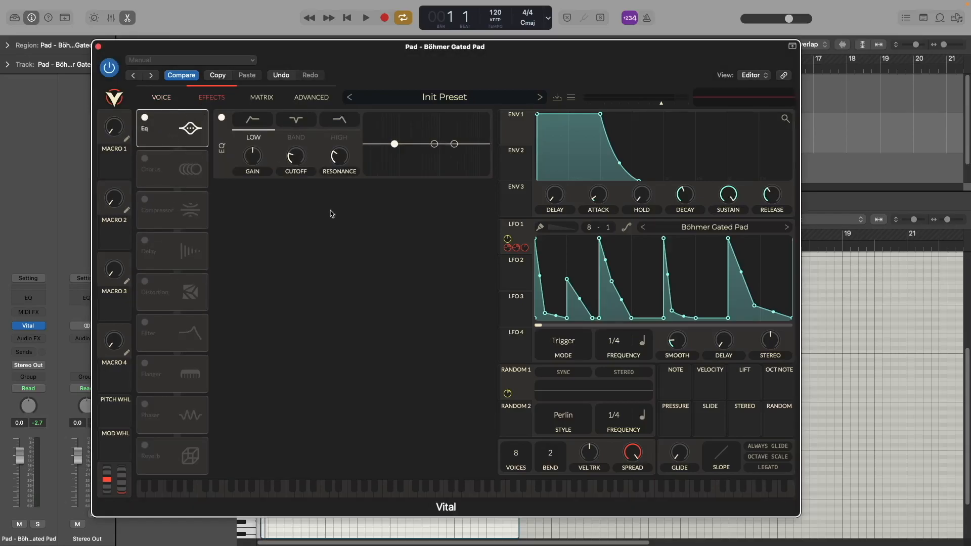
pyautogui.moveTo(400, 144); pyautogui.dragTo(400, 173)
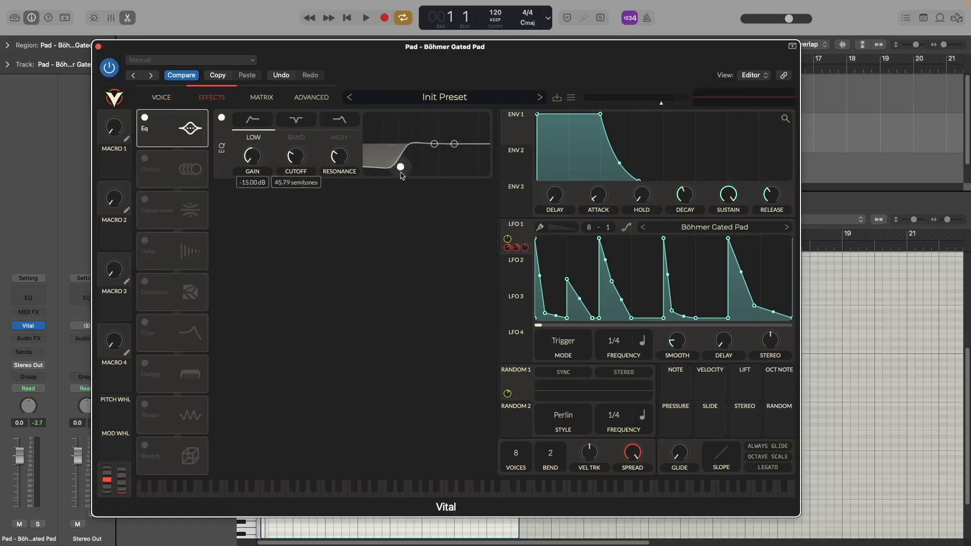
pyautogui.press('space')
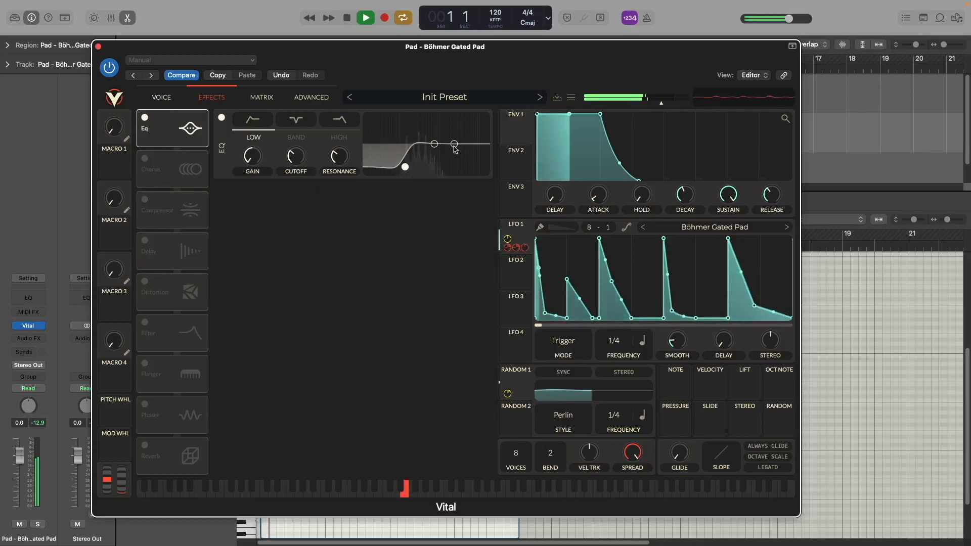
# - Lower the EQ's high band to about -3.5 dB at roughly 102.5 semitones and audition the pad
pyautogui.press('space')
pyautogui.click(455, 146)
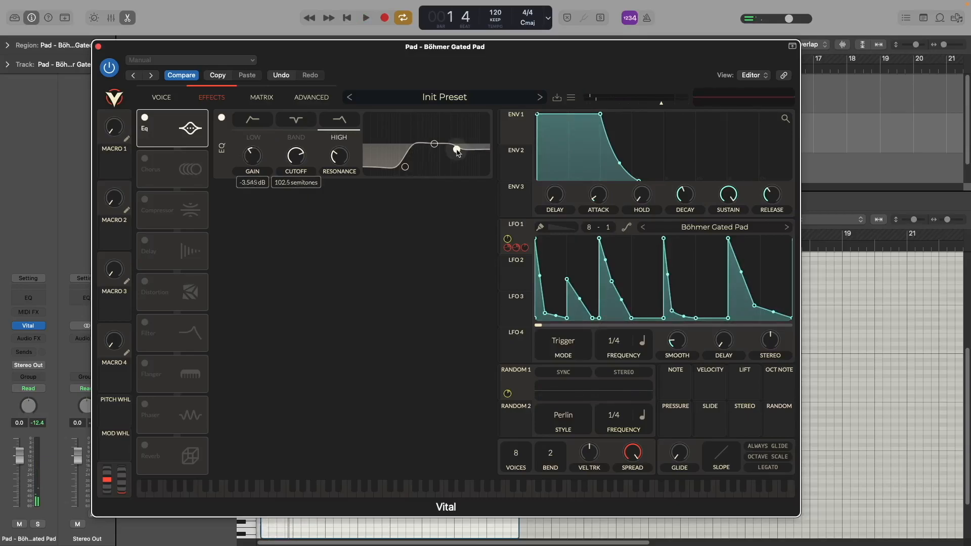
pyautogui.press('space')
pyautogui.moveTo(457, 149); pyautogui.dragTo(456, 148)
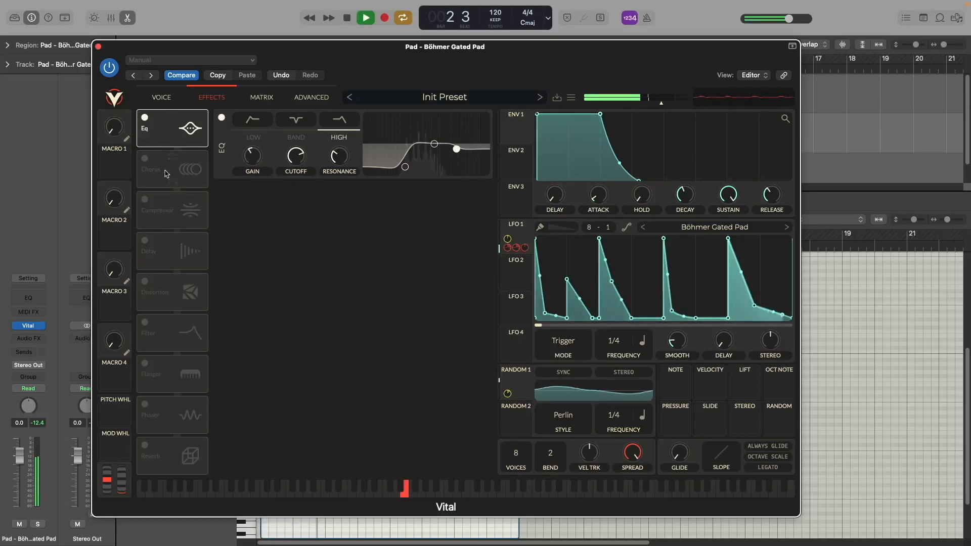
pyautogui.press('space')
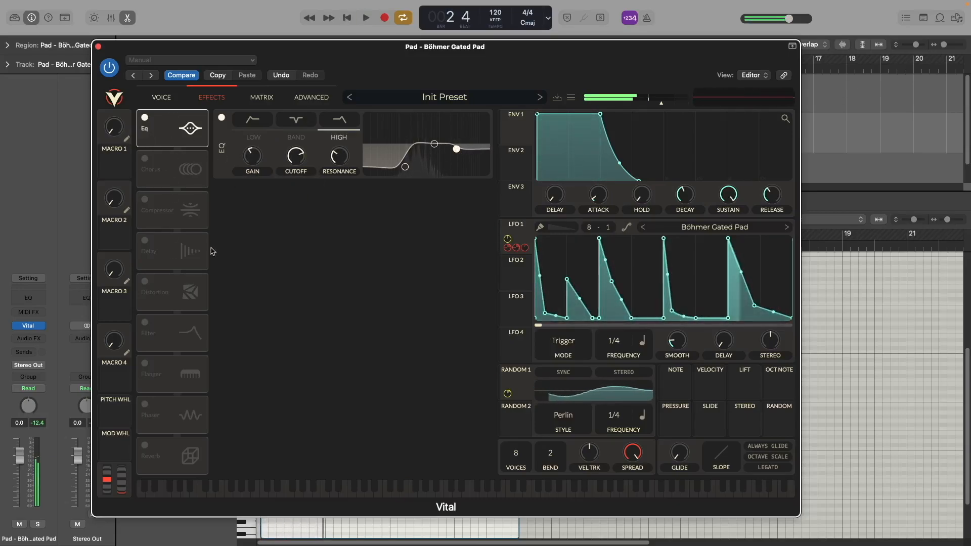
# - Enable the Flanger, place it directly after the EQ, and reduce its mix to about 17% while auditioning
pyautogui.click(145, 364)
pyautogui.moveTo(163, 390); pyautogui.dragTo(162, 185)
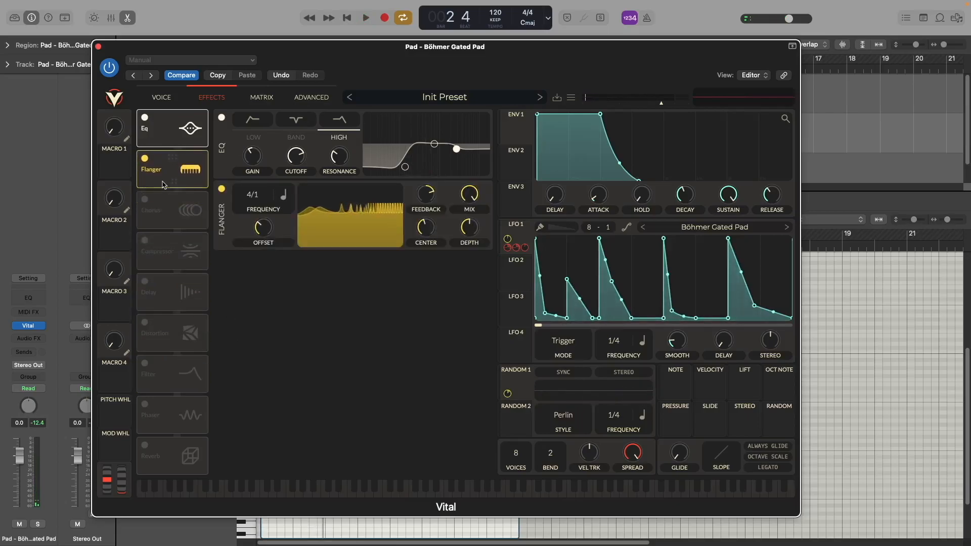
pyautogui.press('space')
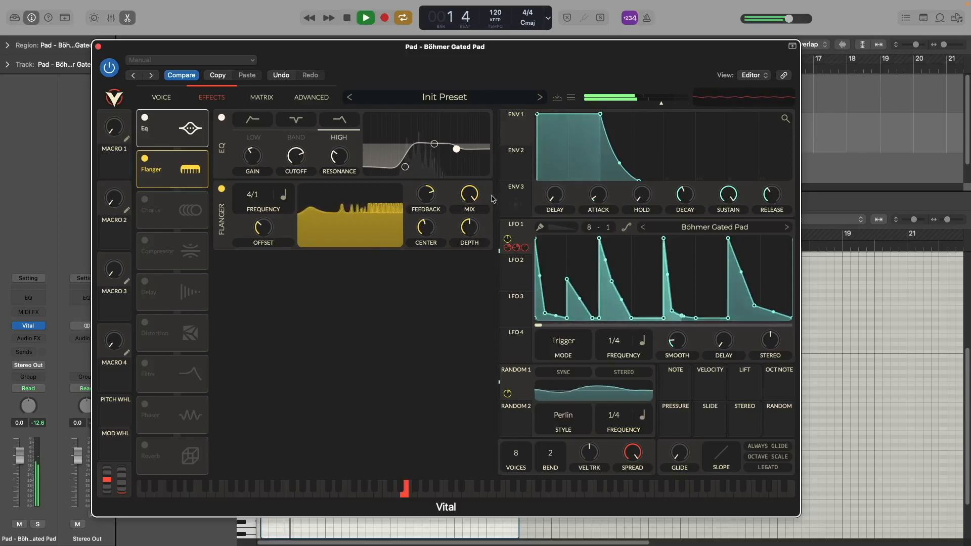
pyautogui.press('space')
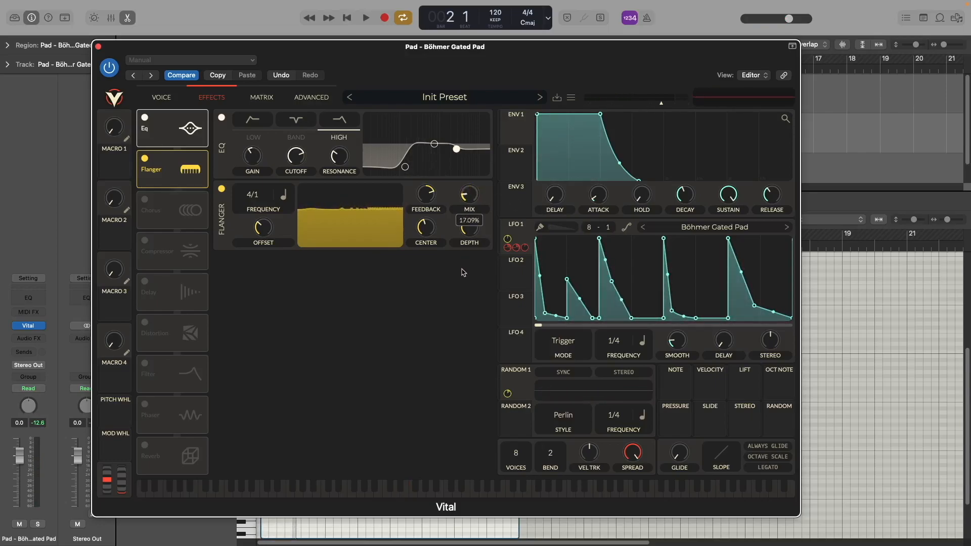
# - Enable the Phaser, place it directly after the Flanger, reduce its mix to about 14%, and audition the pad
pyautogui.press('space')
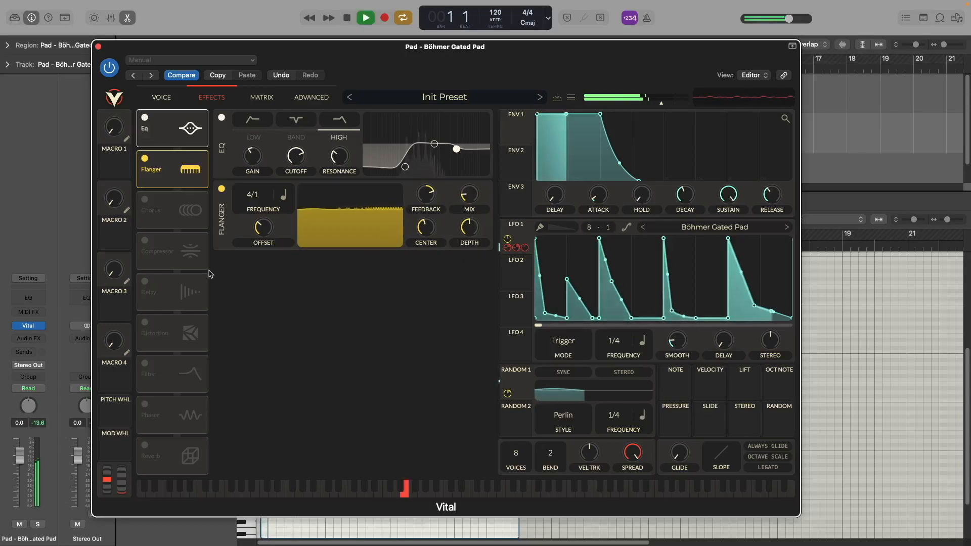
pyautogui.click(145, 404)
pyautogui.moveTo(173, 415); pyautogui.dragTo(173, 216)
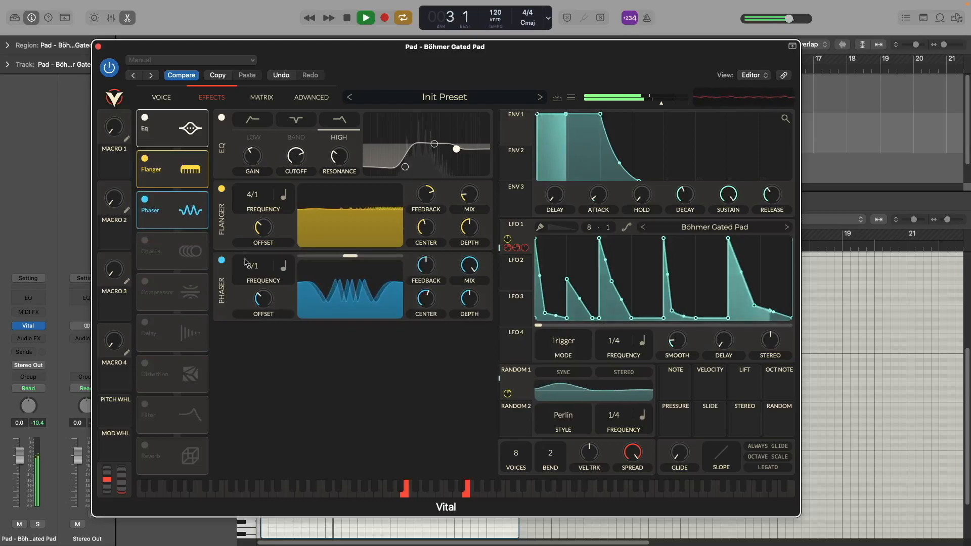
pyautogui.press('space')
pyautogui.moveTo(470, 265); pyautogui.dragTo(457, 343)
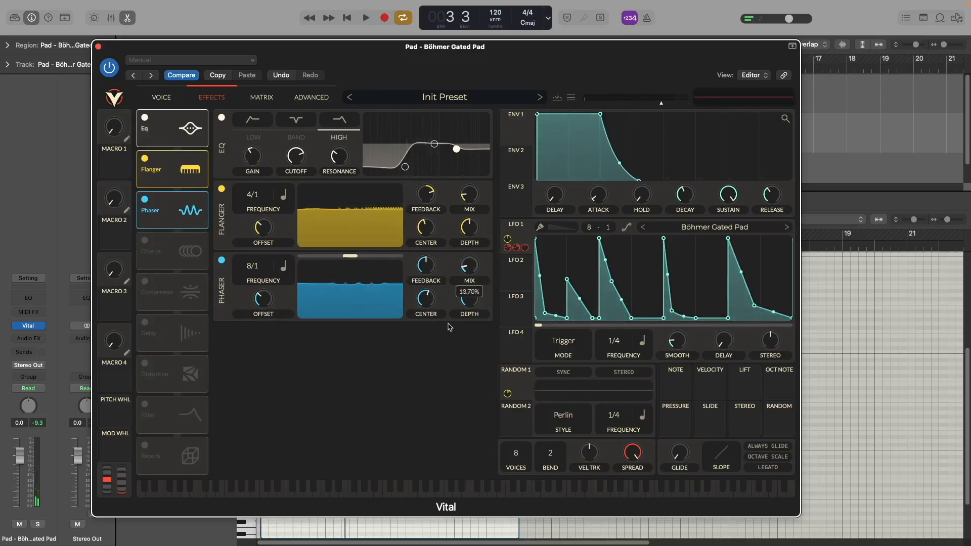
pyautogui.press('space')
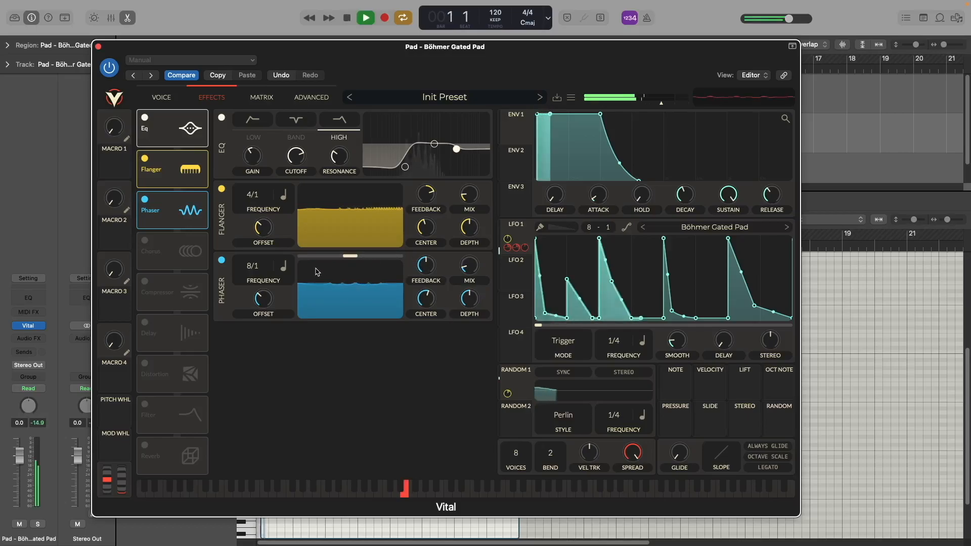
pyautogui.press('space')
# - Enable the Chorus, lower its mix to roughly a quarter of the knob's range, and audition the pad
pyautogui.click(144, 240)
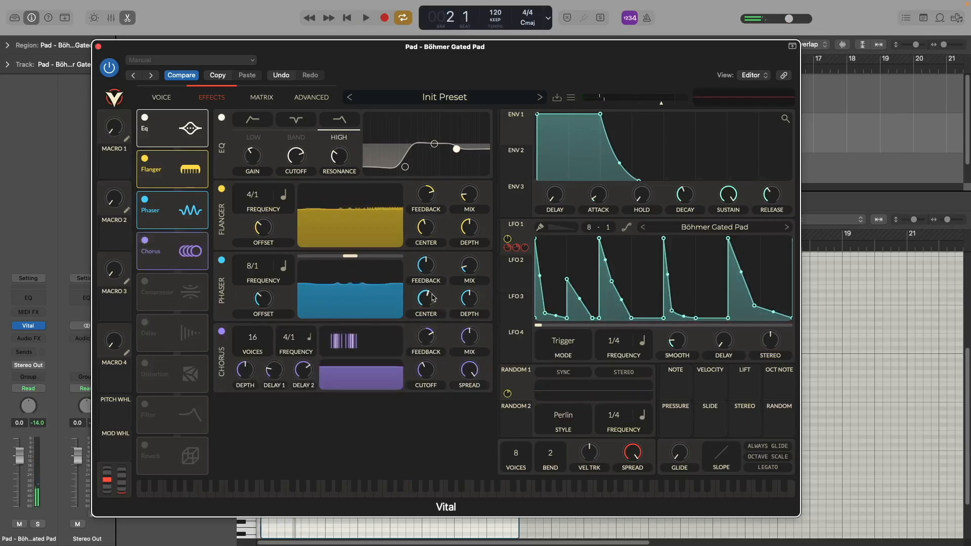
pyautogui.moveTo(473, 329); pyautogui.dragTo(473, 330)
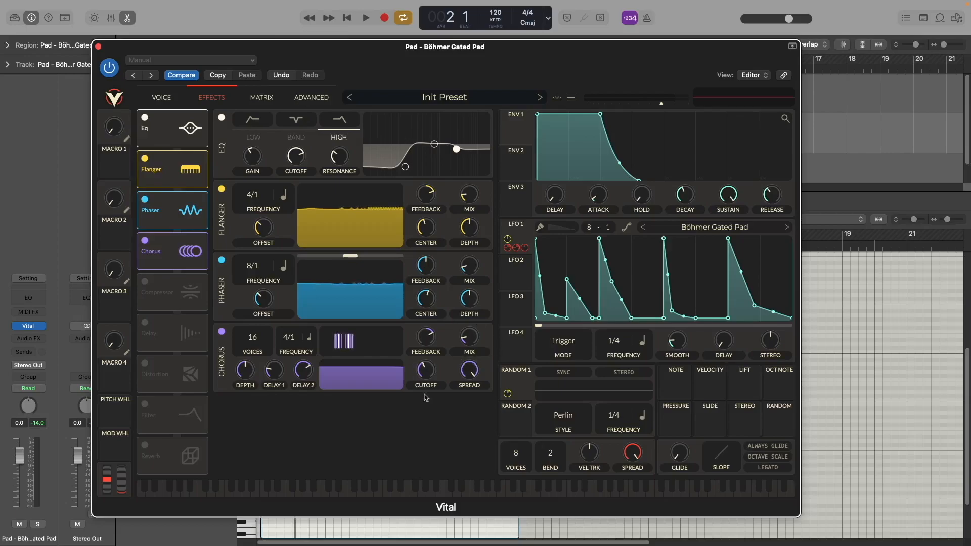
pyautogui.press('space')
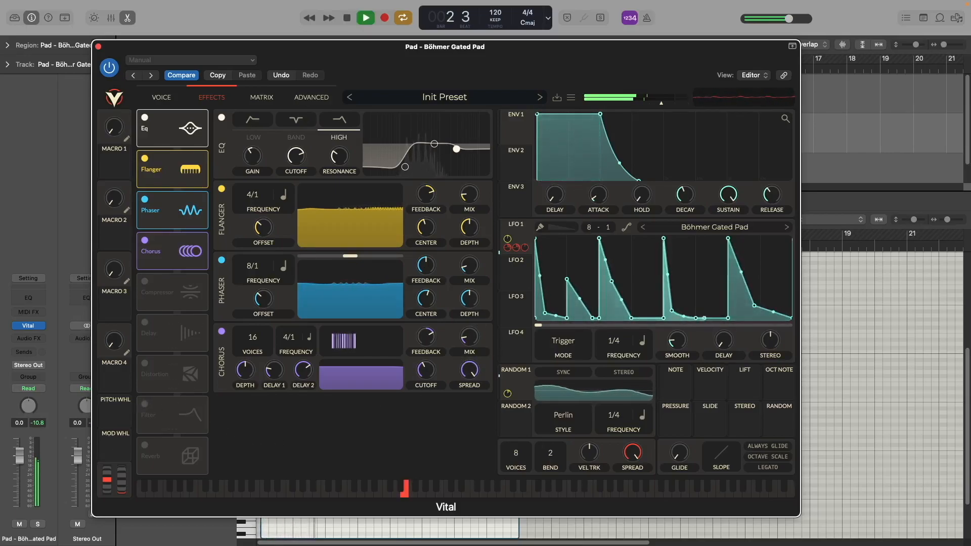
pyautogui.press('space')
# - Enable the Delay, place it directly after the Chorus, and audition the pad with its default settings
pyautogui.click(144, 322)
pyautogui.moveTo(178, 342); pyautogui.dragTo(178, 295)
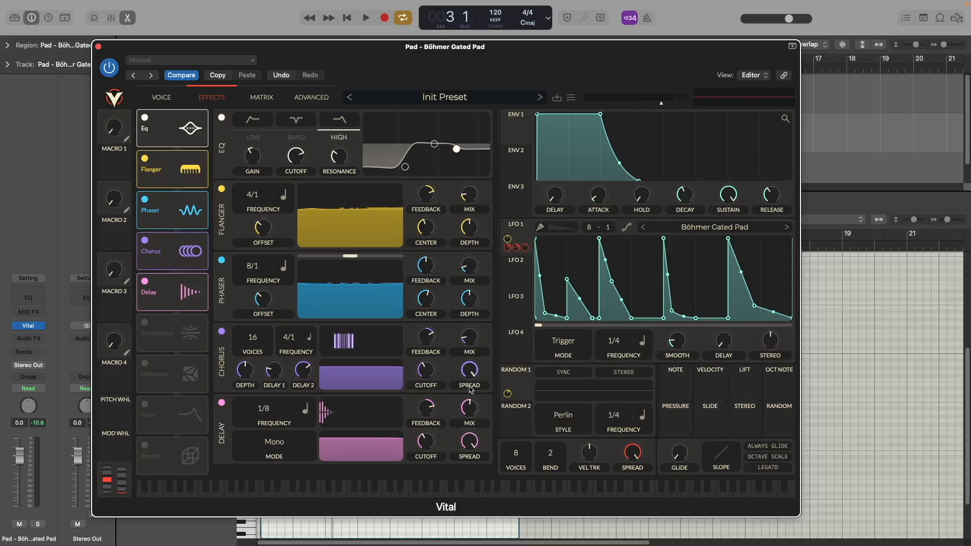
pyautogui.press('space')
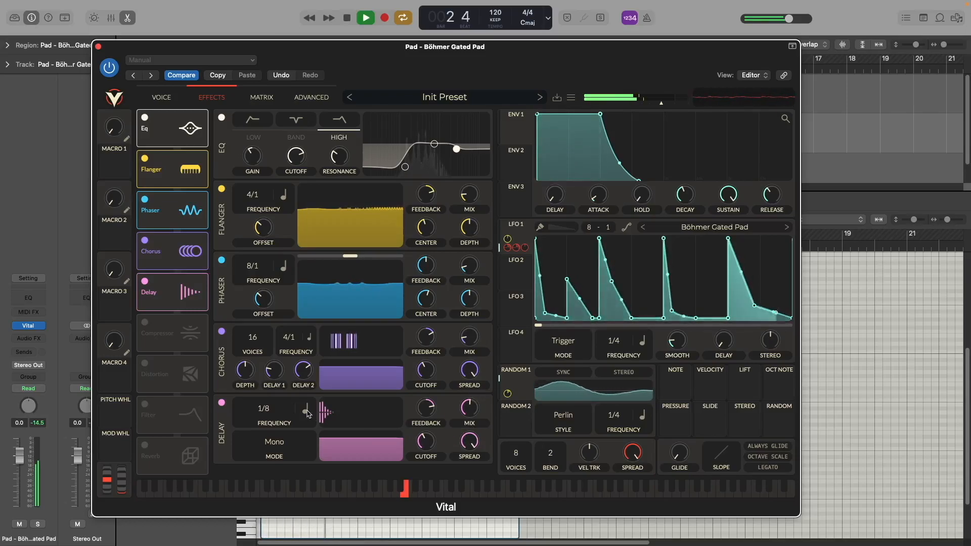
pyautogui.press('space')
# - Enable the Reverb and place it directly after the Delay in the effects chain
pyautogui.click(146, 446)
pyautogui.moveTo(191, 454); pyautogui.dragTo(187, 338)
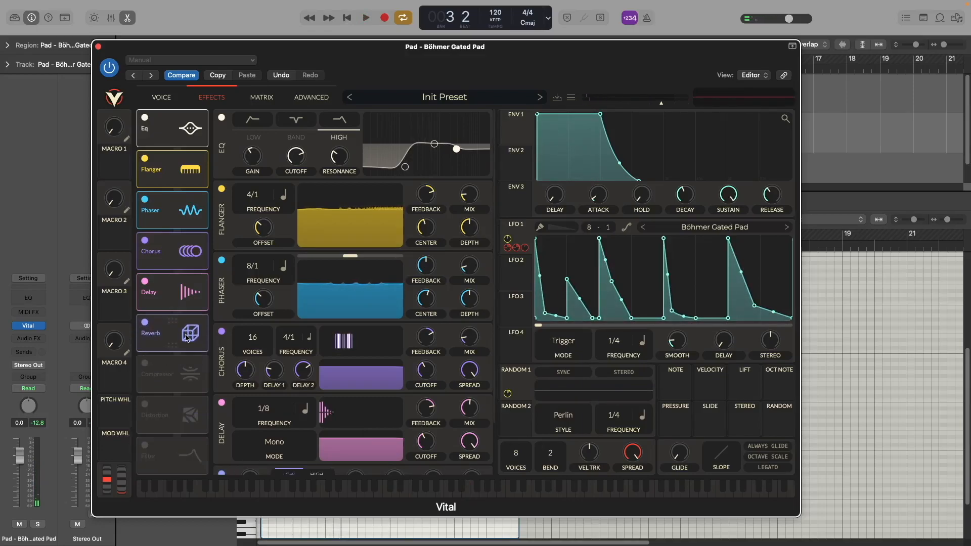
pyautogui.scroll(-3, 221, 374)
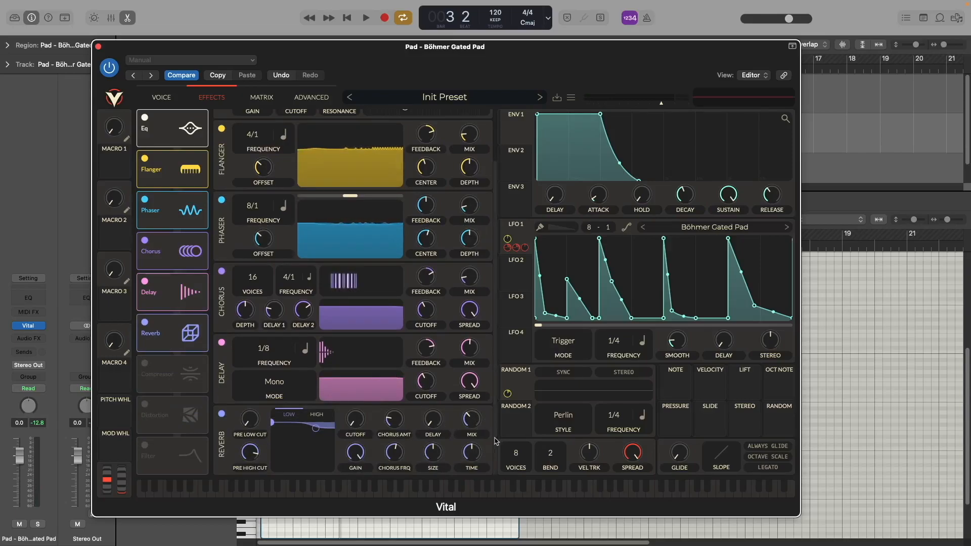
# - Sweep Filter 1's cutoff up and back down while the pad plays, settling slightly below its starting position
pyautogui.press('space')
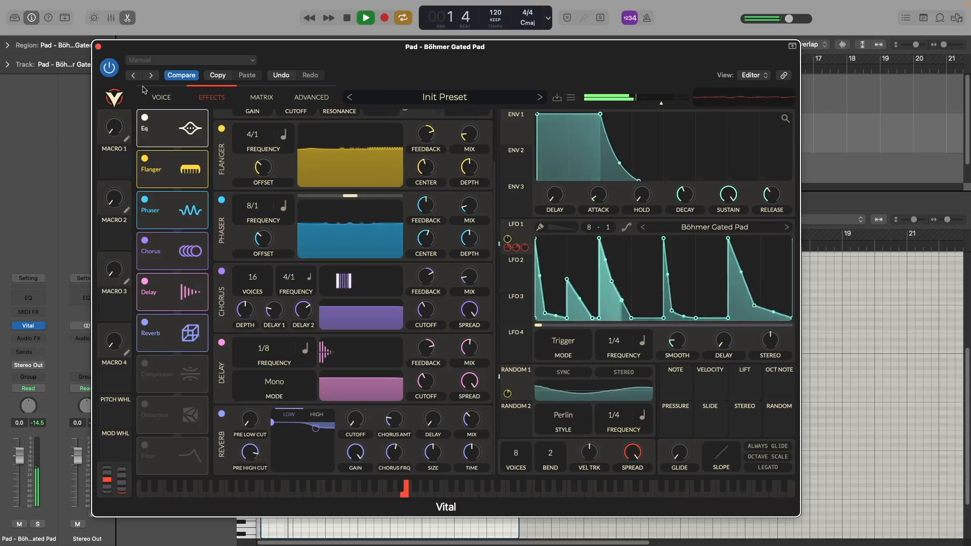
pyautogui.click(161, 97)
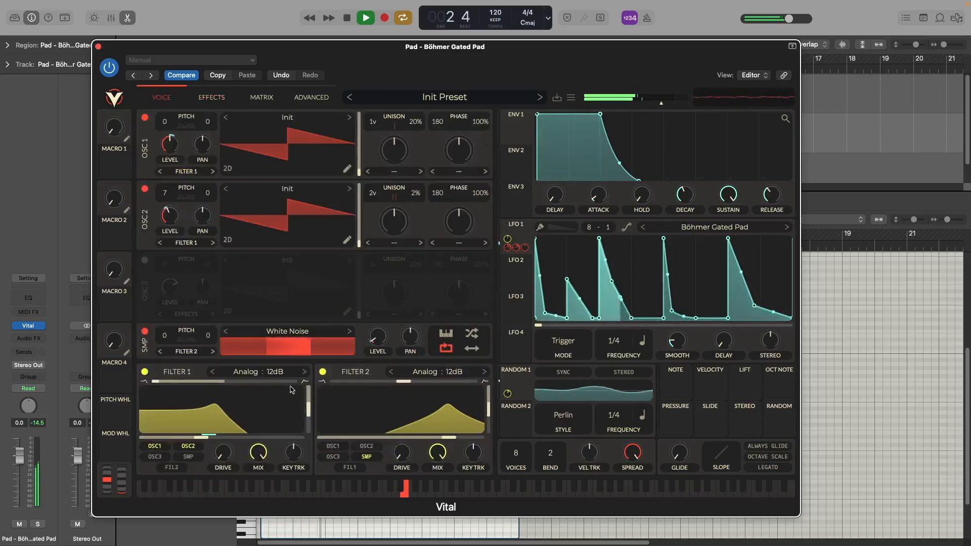
pyautogui.moveTo(231, 443)
pyautogui.mouseDown()
pyautogui.moveTo(218, 442)
pyautogui.moveTo(241, 443)
pyautogui.moveTo(200, 442)
pyautogui.moveTo(226, 444)
pyautogui.moveTo(217, 444)
pyautogui.mouseUp()
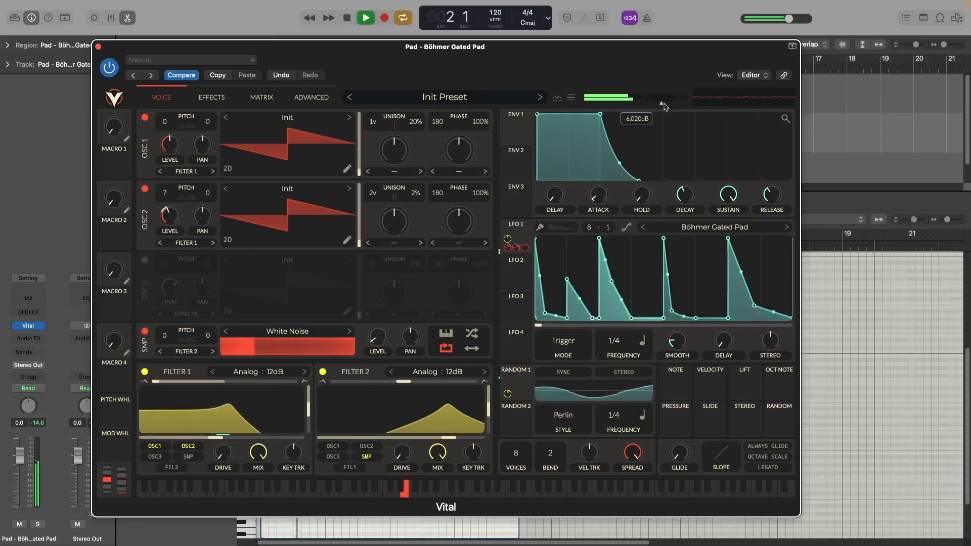
pyautogui.moveTo(219, 438); pyautogui.dragTo(219, 439)
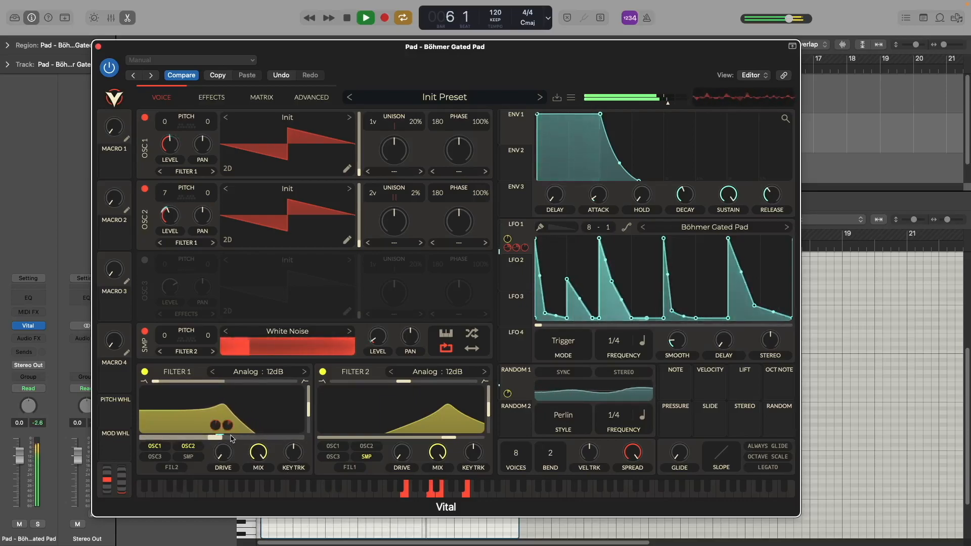
pyautogui.moveTo(219, 438); pyautogui.dragTo(202, 438)
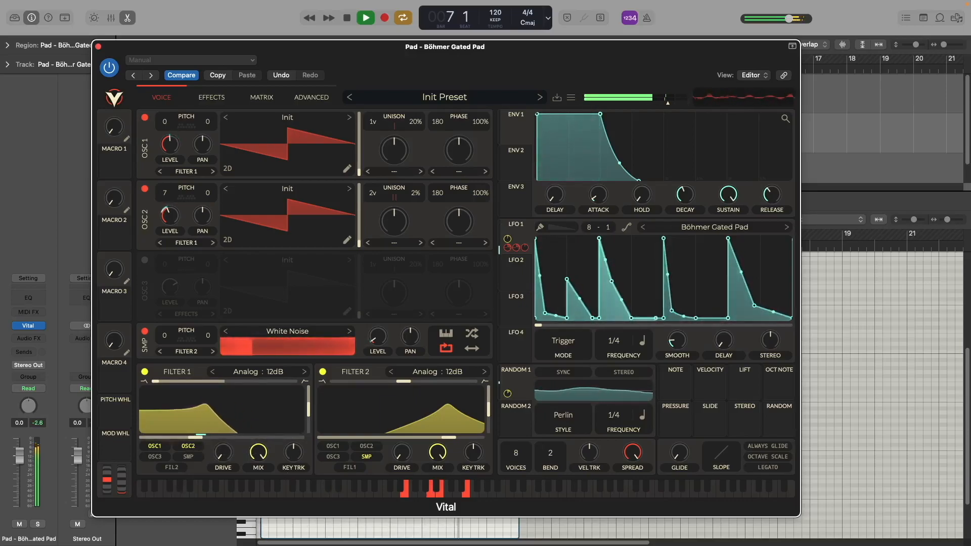
pyautogui.press('space')
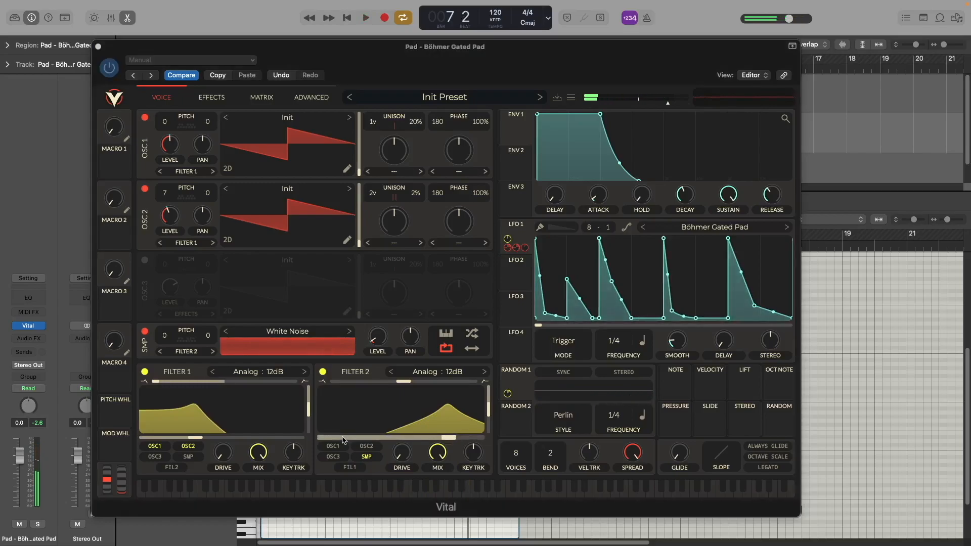